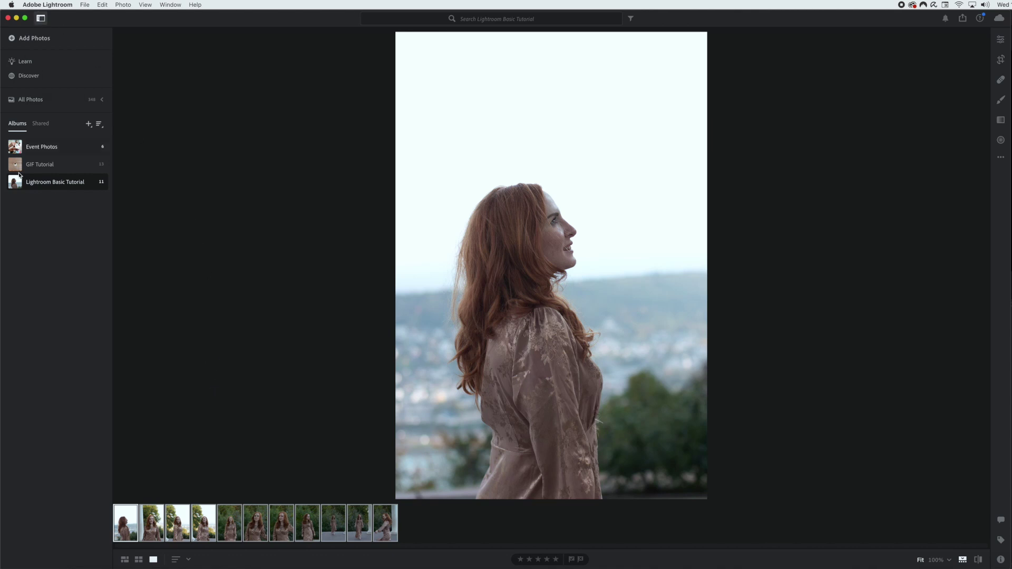
pyautogui.click(41, 19)
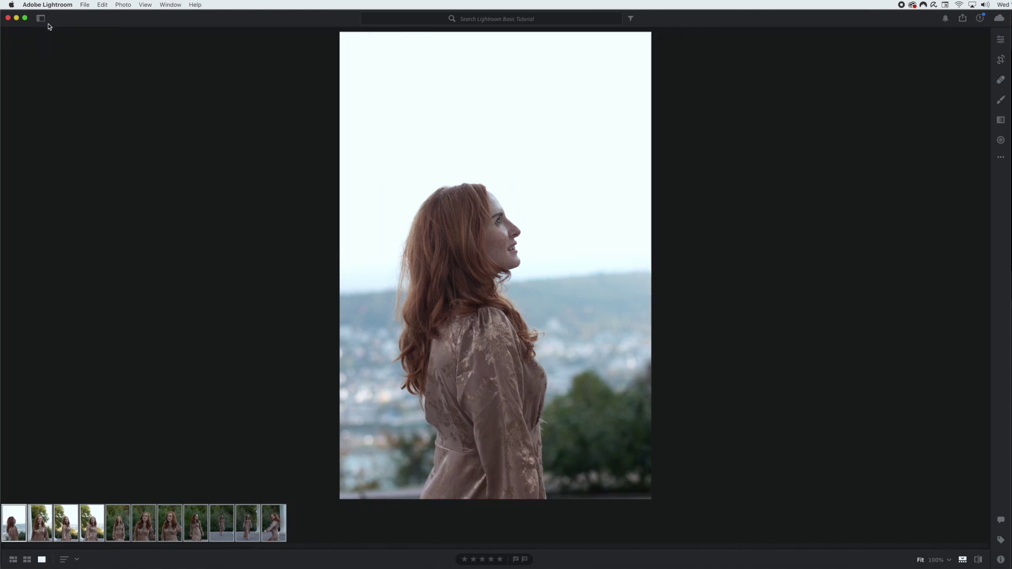
pyautogui.click(41, 19)
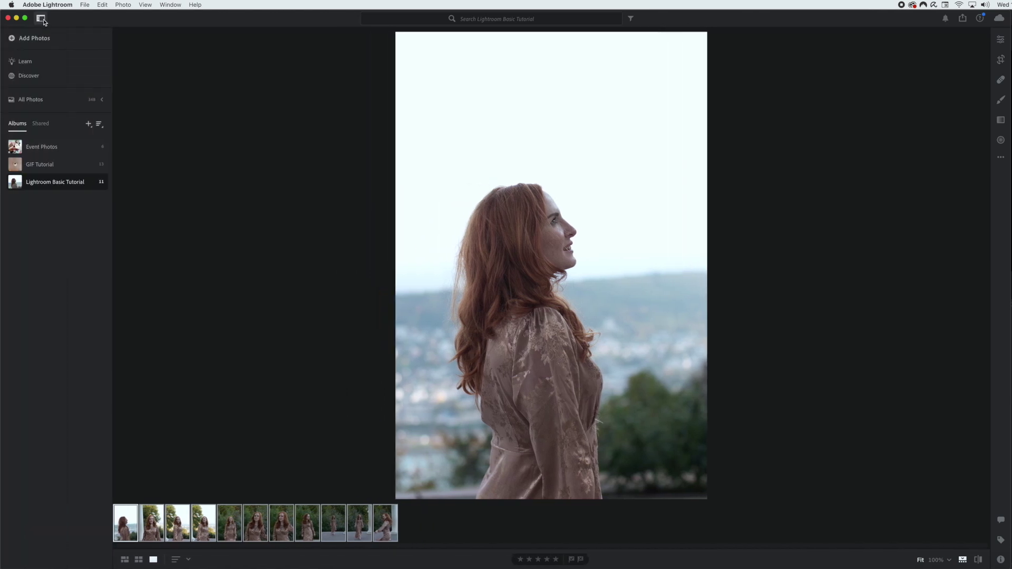
pyautogui.click(27, 42)
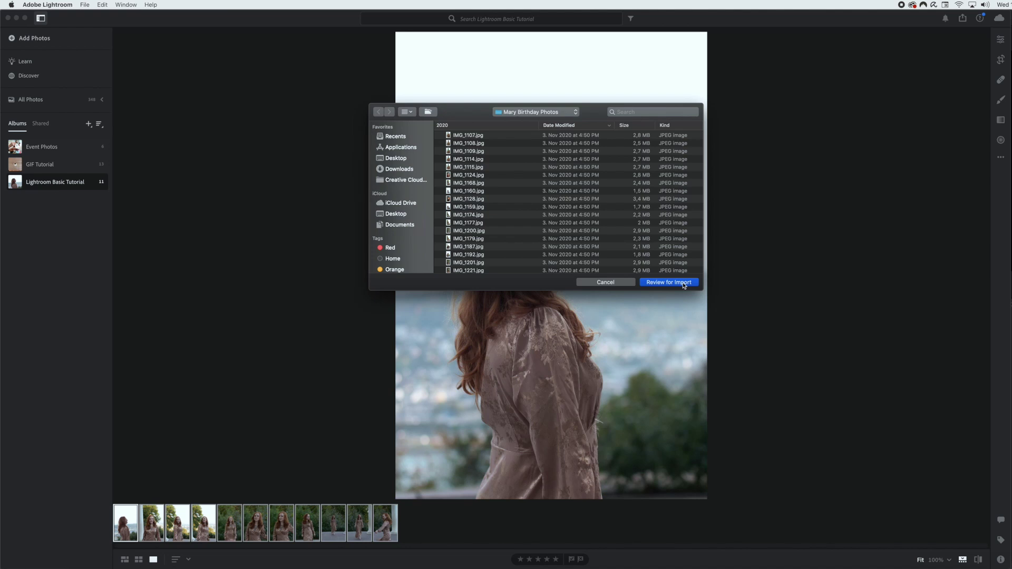
pyautogui.click(606, 283)
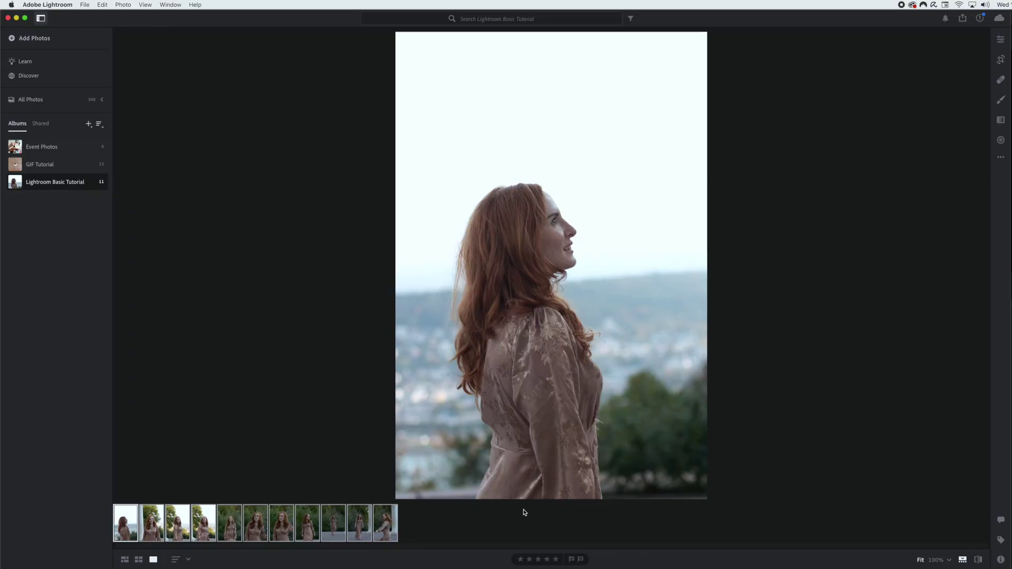
# - Try the star rating and the flags on the first photo of the album, leaving it flagged as a pick
pyautogui.click(521, 560)
pyautogui.click(571, 559)
pyautogui.click(572, 560)
pyautogui.click(570, 559)
pyautogui.click(571, 560)
pyautogui.click(580, 560)
# - Reject the second photo in the filmstrip and flag the third through sixth photos as picks
pyautogui.click(161, 530)
pyautogui.press('x')
pyautogui.click(177, 527)
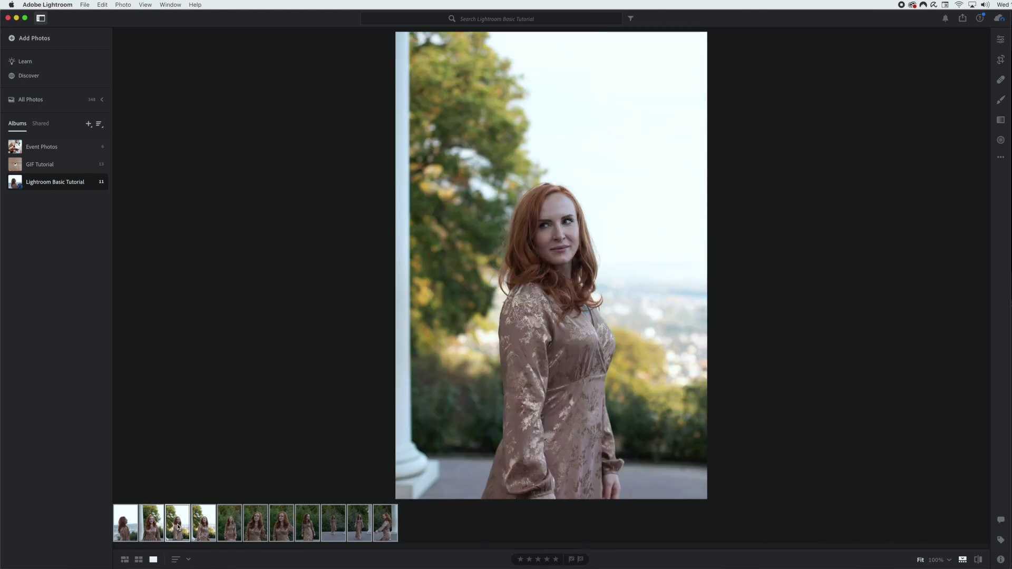
pyautogui.press('p')
pyautogui.click(205, 530)
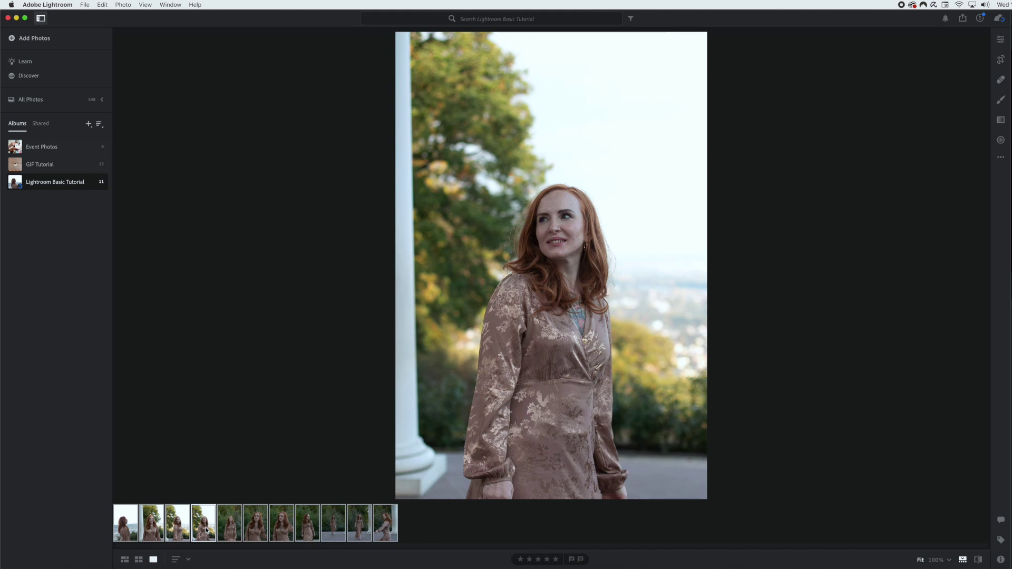
pyautogui.press('p')
pyautogui.click(234, 535)
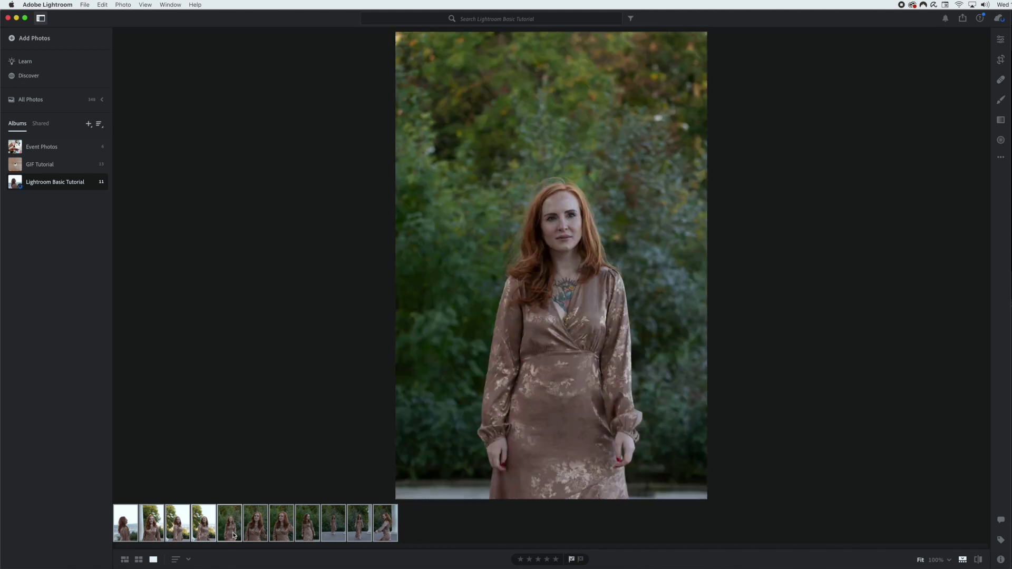
pyautogui.press('p')
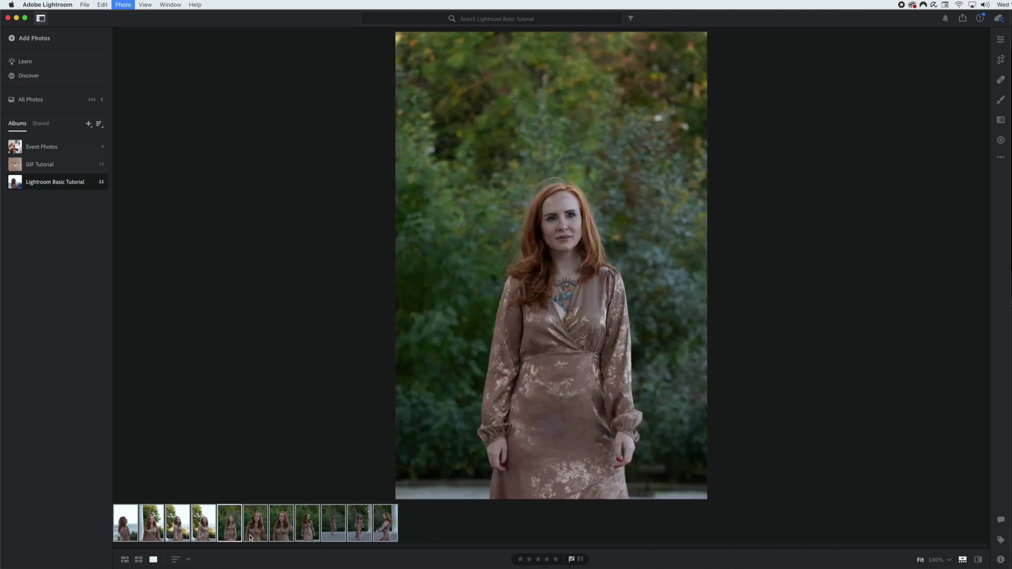
pyautogui.click(254, 536)
pyautogui.press('p')
# - Flag the seventh through eleventh photos in the filmstrip as rejected
pyautogui.click(282, 535)
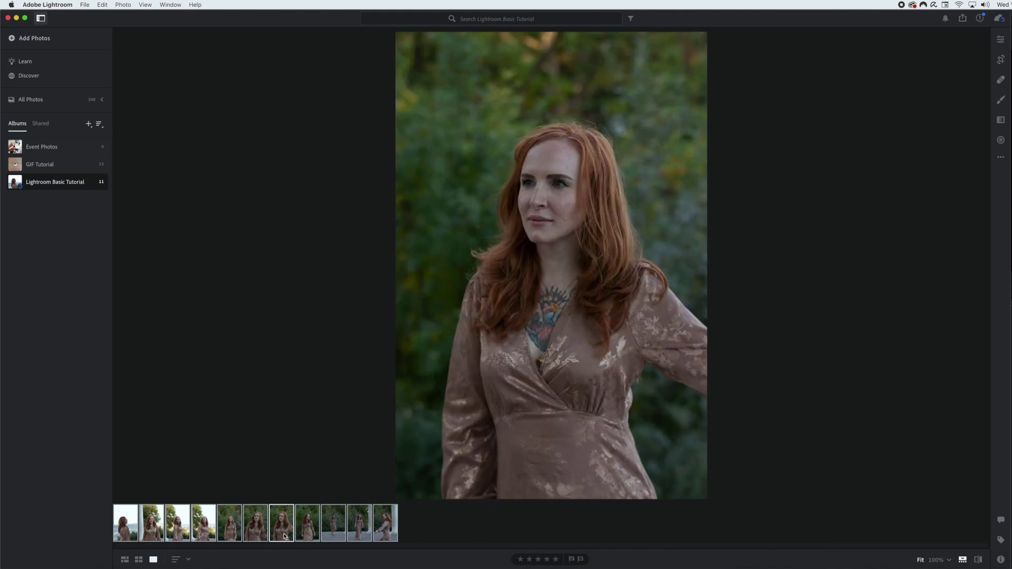
pyautogui.press('p')
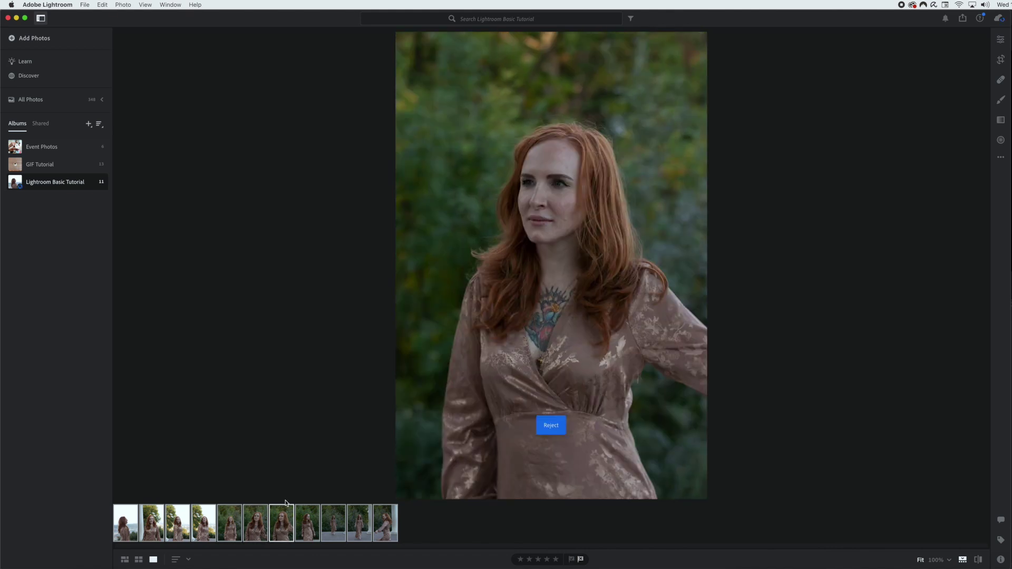
pyautogui.click(304, 533)
pyautogui.press('p')
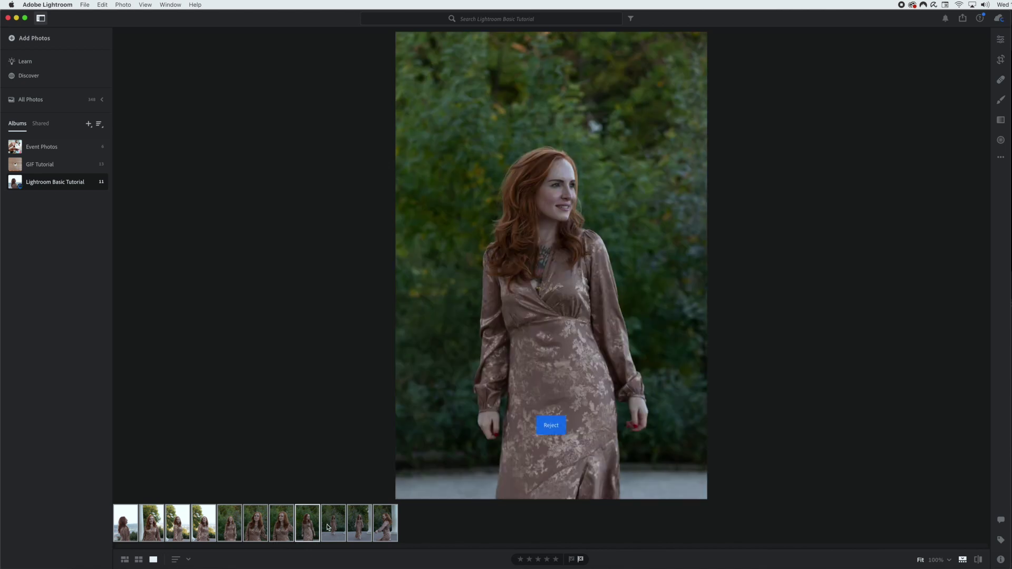
pyautogui.click(329, 527)
pyautogui.press('x')
pyautogui.click(361, 528)
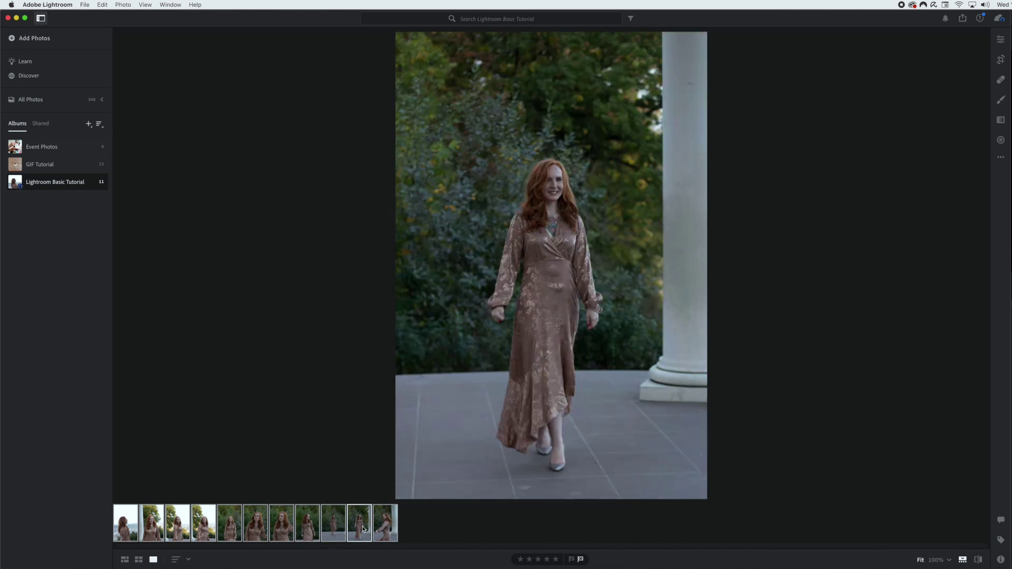
pyautogui.press('x')
pyautogui.click(385, 529)
pyautogui.press('x')
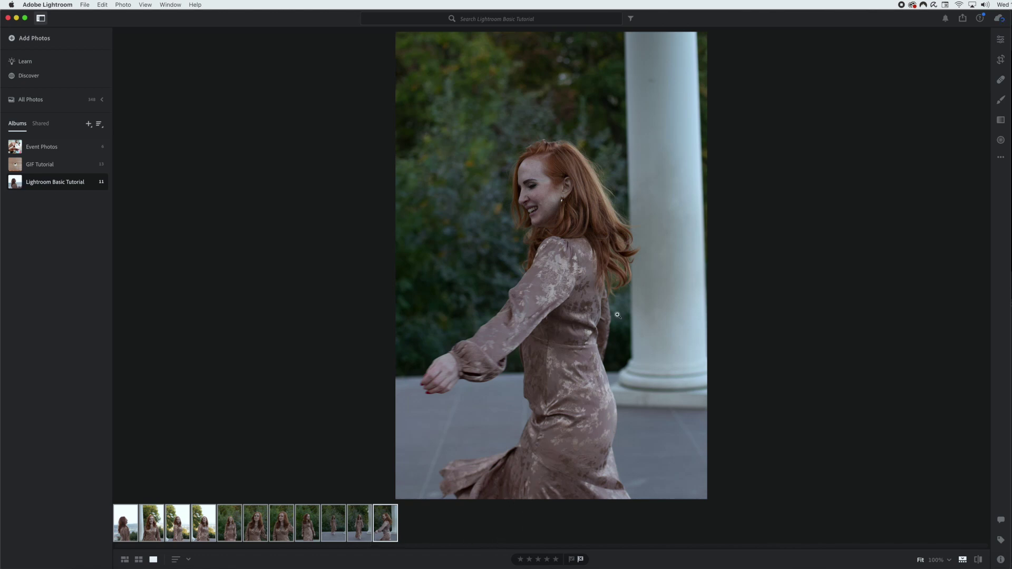
# - Filter the Lightroom Basic Tutorial album to show only the picked photos
pyautogui.click(632, 19)
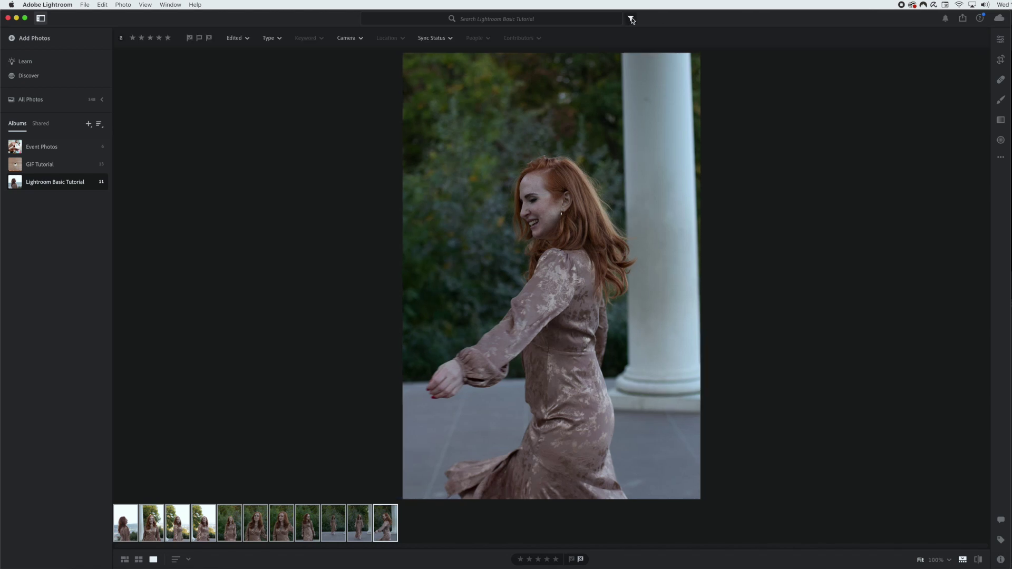
pyautogui.click(189, 38)
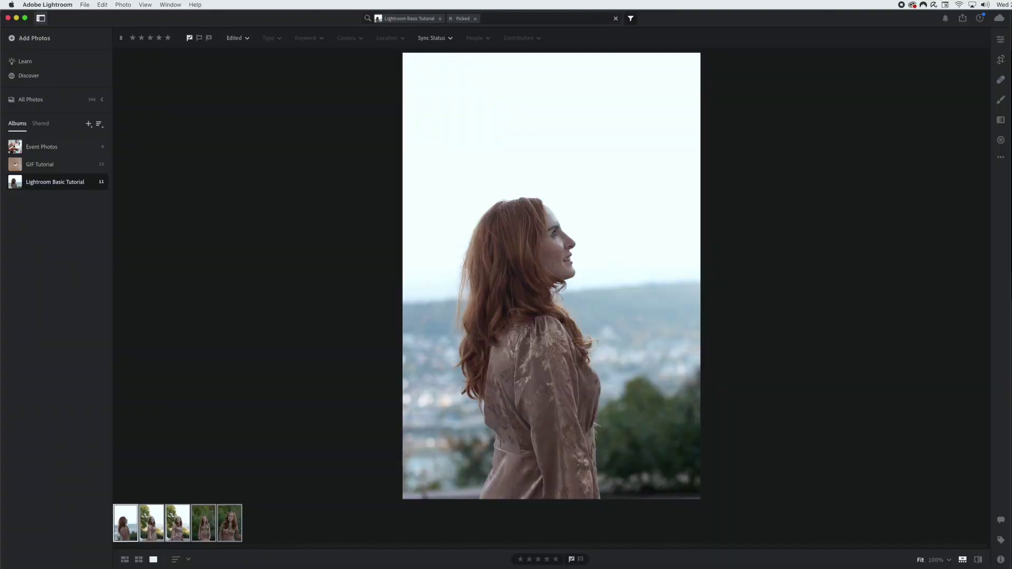
# - On the last picked photo, set Exposure -0.10, Contrast +8, Highlights +15, Shadows -10, Whites +7 and Blacks -9
pyautogui.click(999, 40)
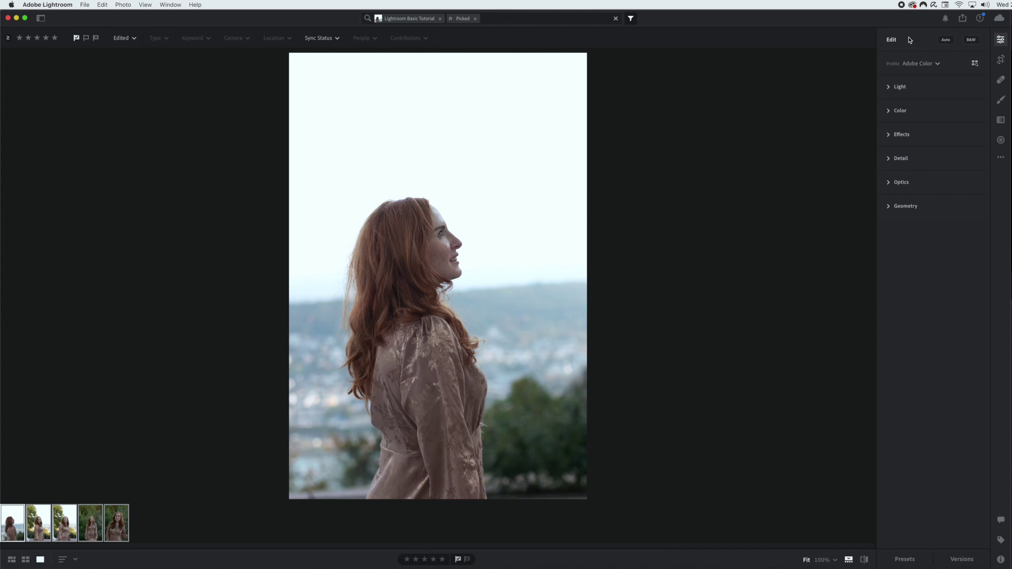
pyautogui.click(893, 89)
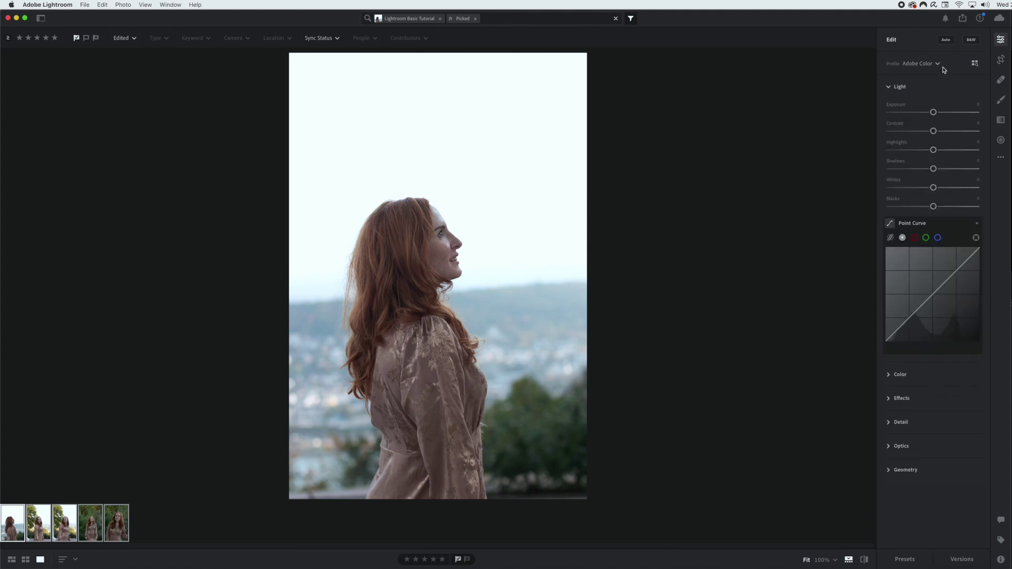
pyautogui.click(92, 526)
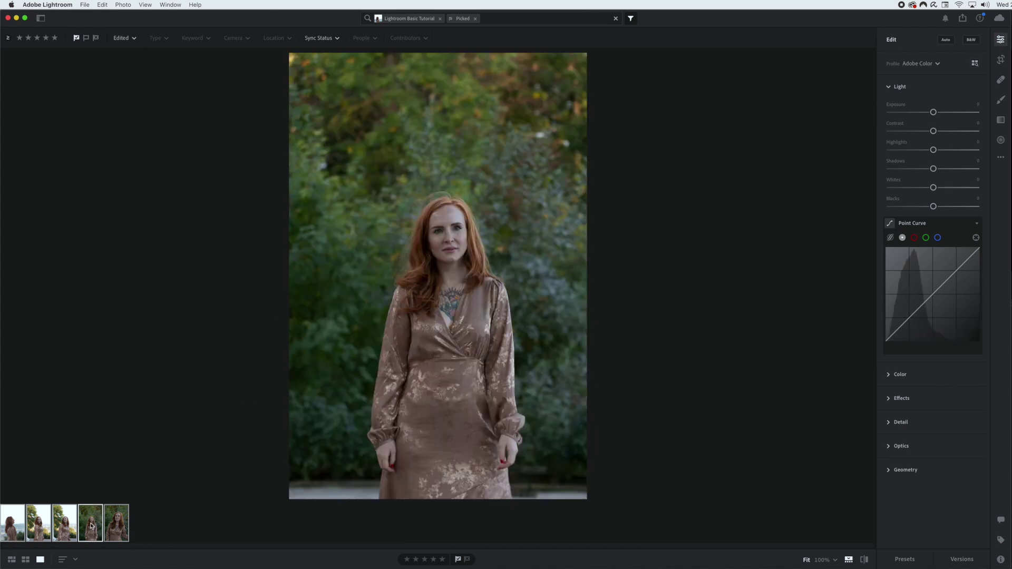
pyautogui.click(125, 526)
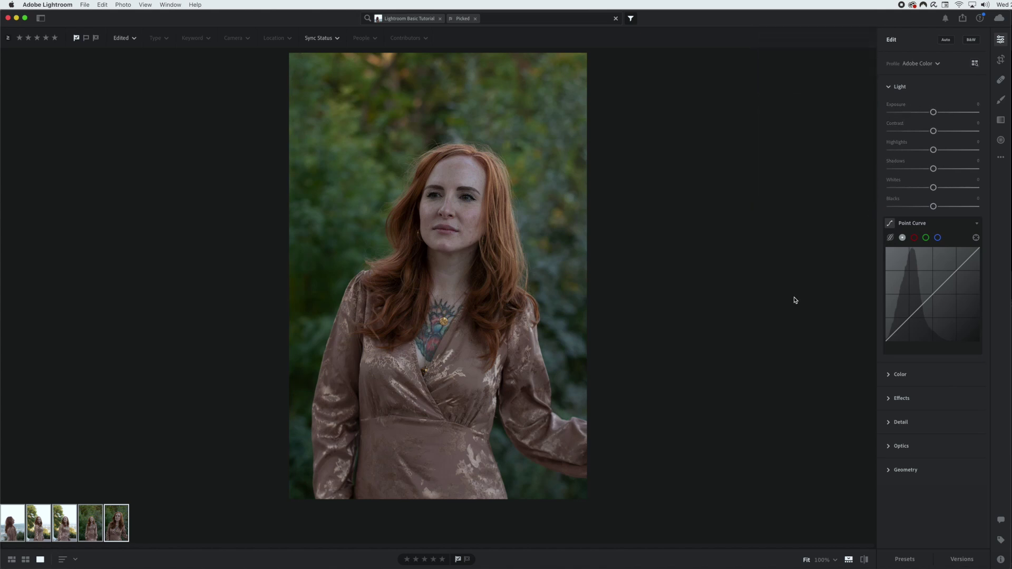
pyautogui.moveTo(933, 112); pyautogui.dragTo(931, 207)
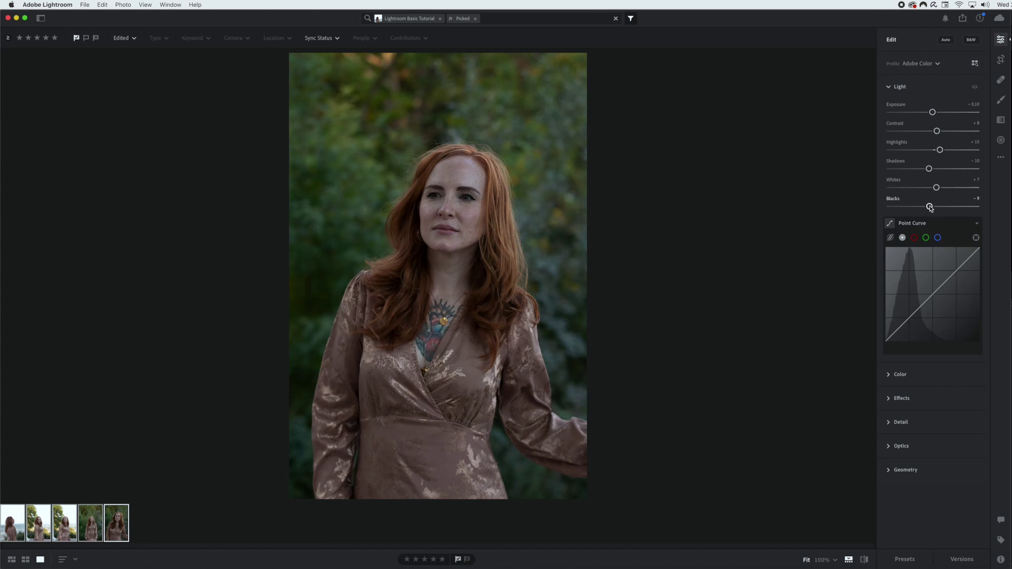
# - Compare the photo with and without its Light adjustments
pyautogui.click(975, 88)
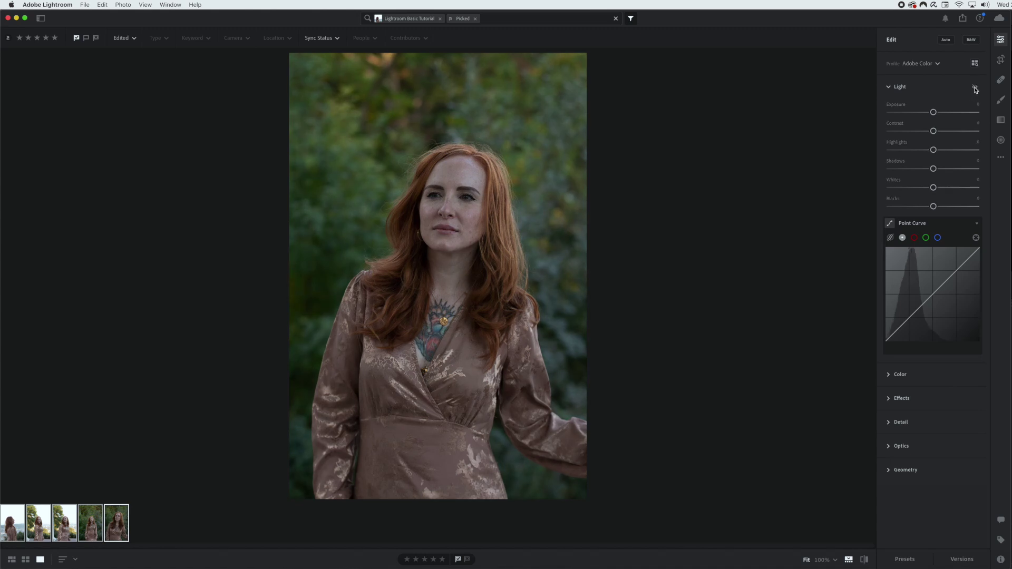
pyautogui.click(974, 89)
pyautogui.click(975, 89)
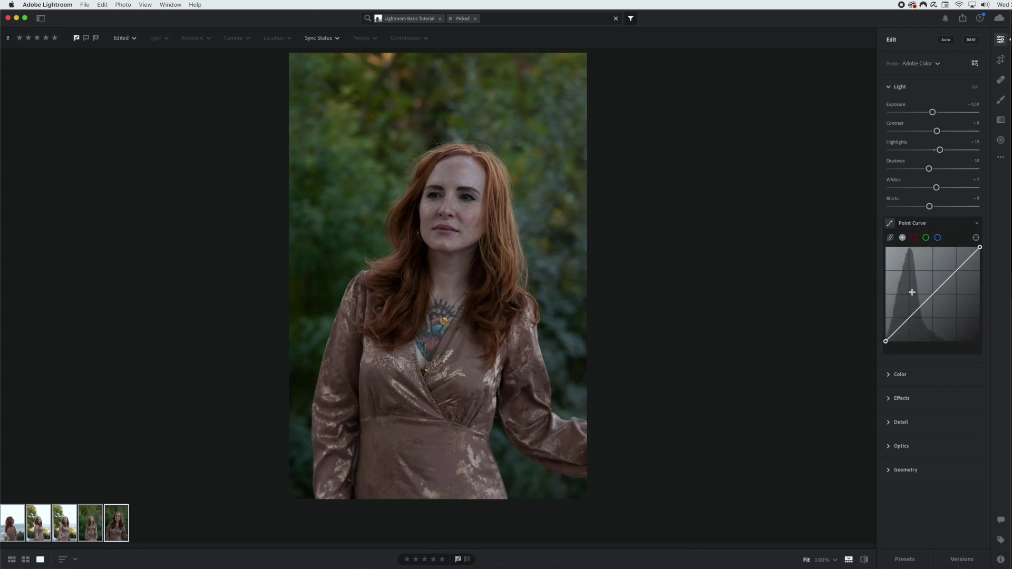
# - Warm the white balance temperature slightly and, after testing Vibrance at +100, set it to +8
pyautogui.click(887, 376)
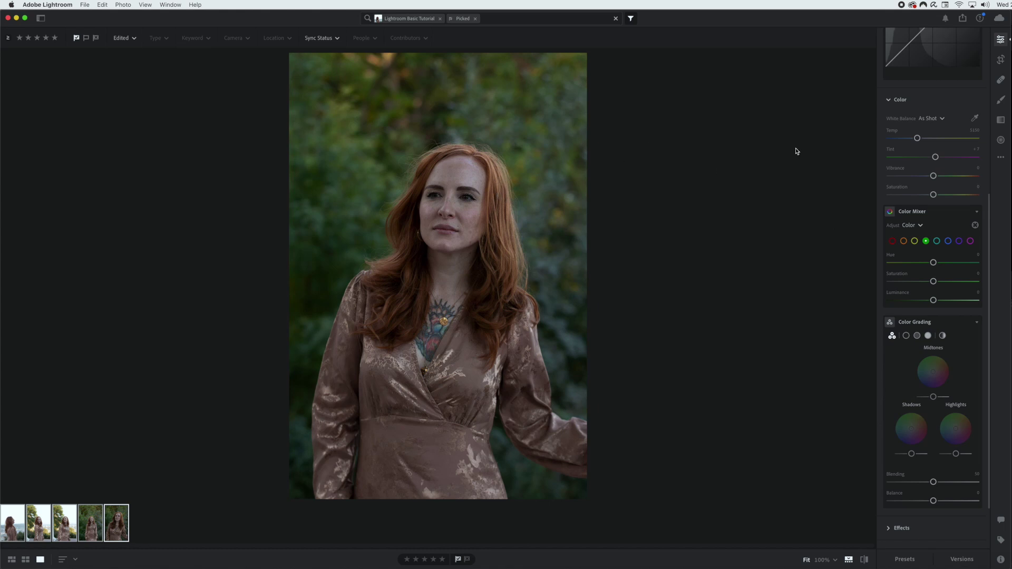
pyautogui.moveTo(917, 140); pyautogui.dragTo(918, 141)
pyautogui.moveTo(918, 141); pyautogui.dragTo(918, 141)
pyautogui.moveTo(933, 176); pyautogui.dragTo(986, 180)
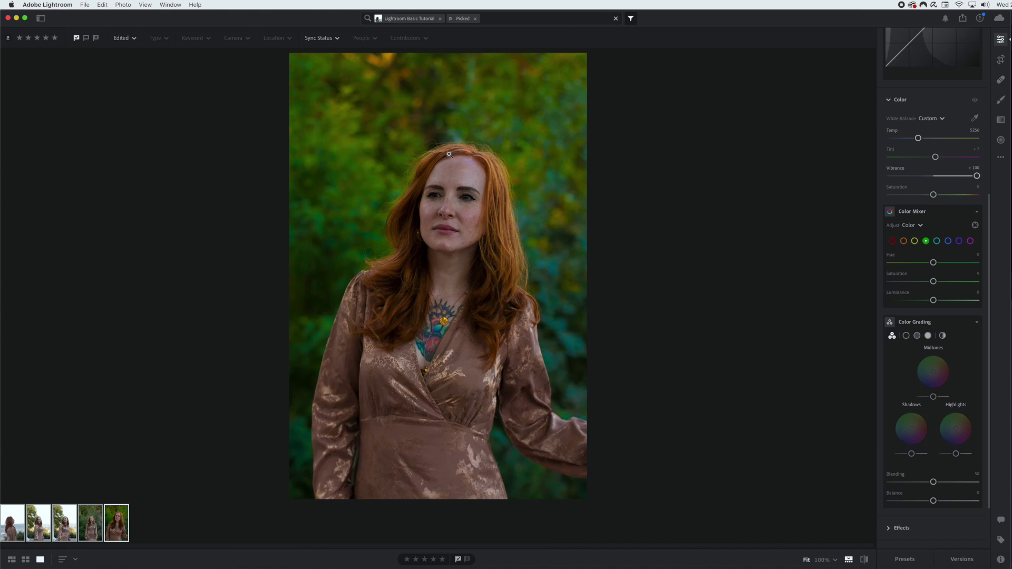
pyautogui.moveTo(979, 179); pyautogui.dragTo(939, 180)
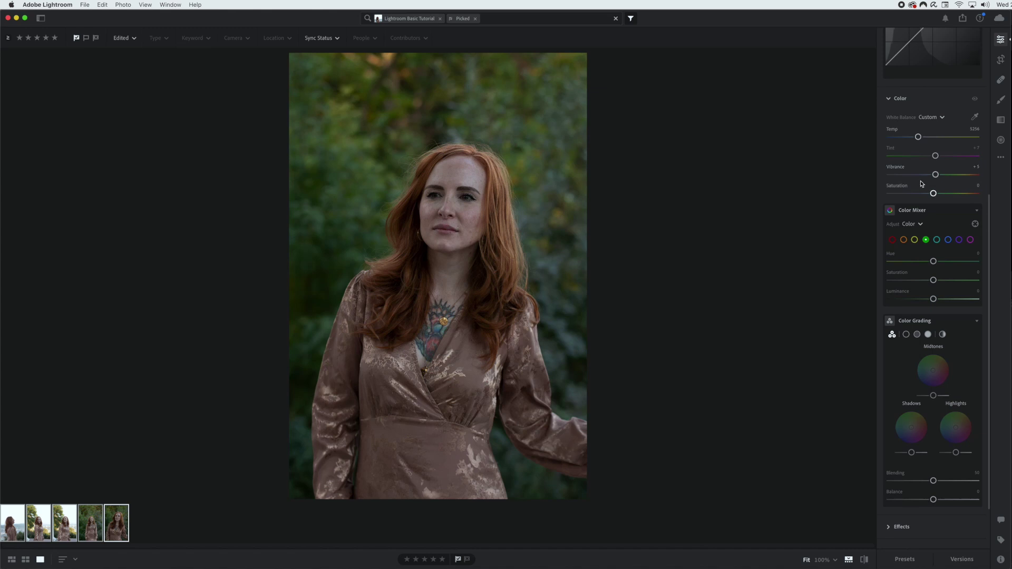
pyautogui.moveTo(937, 180); pyautogui.dragTo(938, 181)
# - Test the photo's Saturation at +100 and reduce it to +3
pyautogui.moveTo(933, 194); pyautogui.dragTo(994, 197)
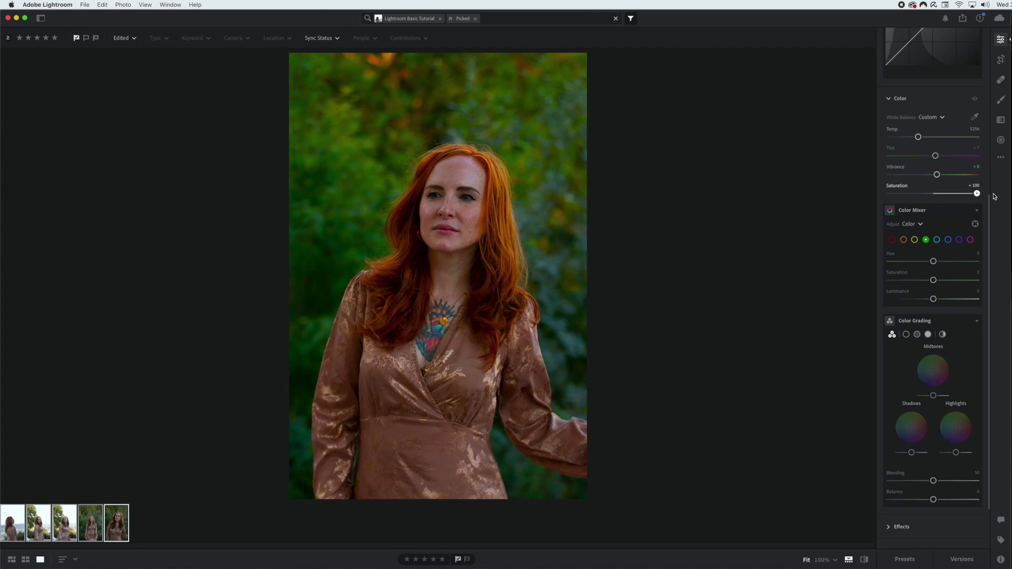
pyautogui.moveTo(977, 193); pyautogui.dragTo(935, 196)
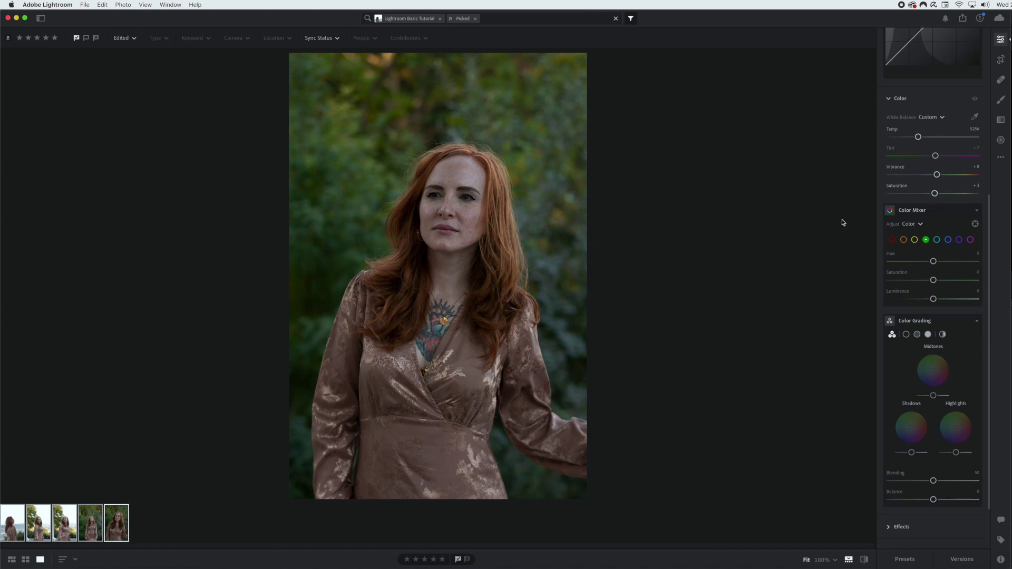
pyautogui.press('super+z')
# - In the Color Mixer, raise the orange saturation slightly, shift the green hue toward yellow, and lower the green saturation and luminance
pyautogui.click(904, 240)
pyautogui.moveTo(933, 281); pyautogui.dragTo(942, 281)
pyautogui.click(926, 241)
pyautogui.moveTo(935, 264); pyautogui.dragTo(928, 265)
pyautogui.moveTo(933, 281); pyautogui.dragTo(920, 300)
# - Compare the photo with and without the Color Mixer adjustments
pyautogui.click(968, 212)
pyautogui.click(968, 212)
pyautogui.click(968, 211)
pyautogui.click(968, 211)
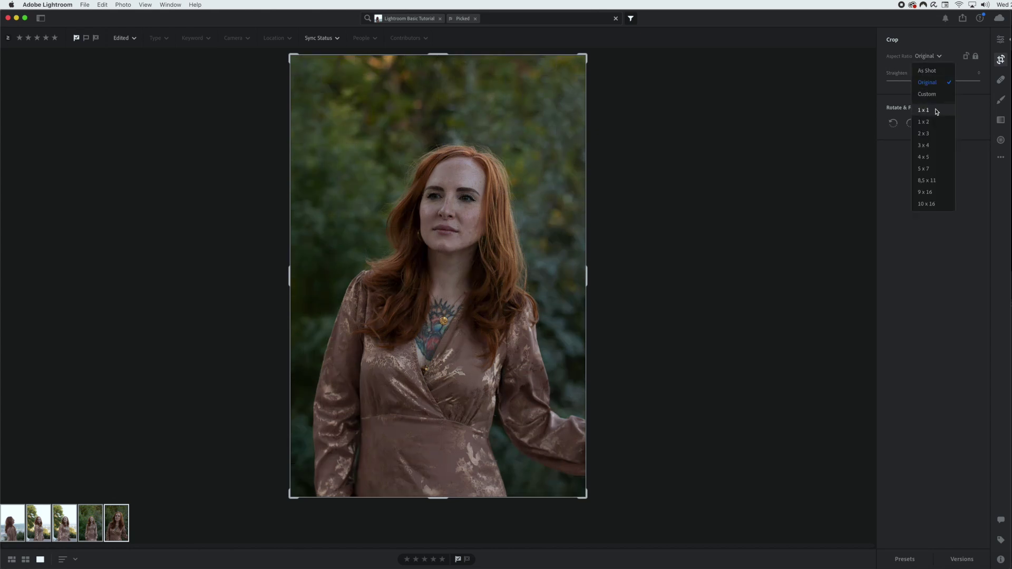
# - Try the 1 x 1 and 1 x 2 crop aspect ratios on the photo and restore the As Shot ratio
pyautogui.click(931, 113)
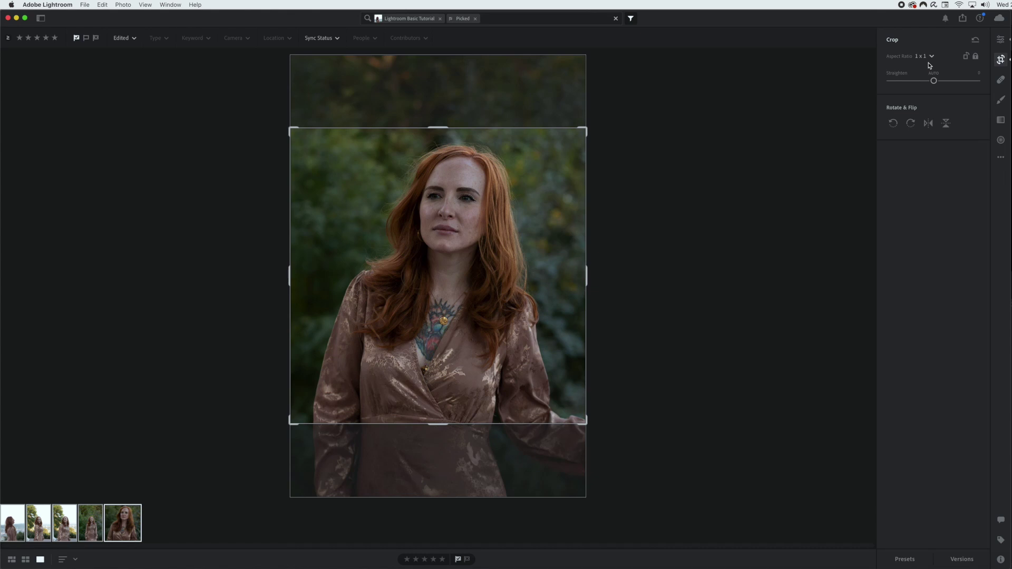
pyautogui.click(931, 58)
pyautogui.click(934, 123)
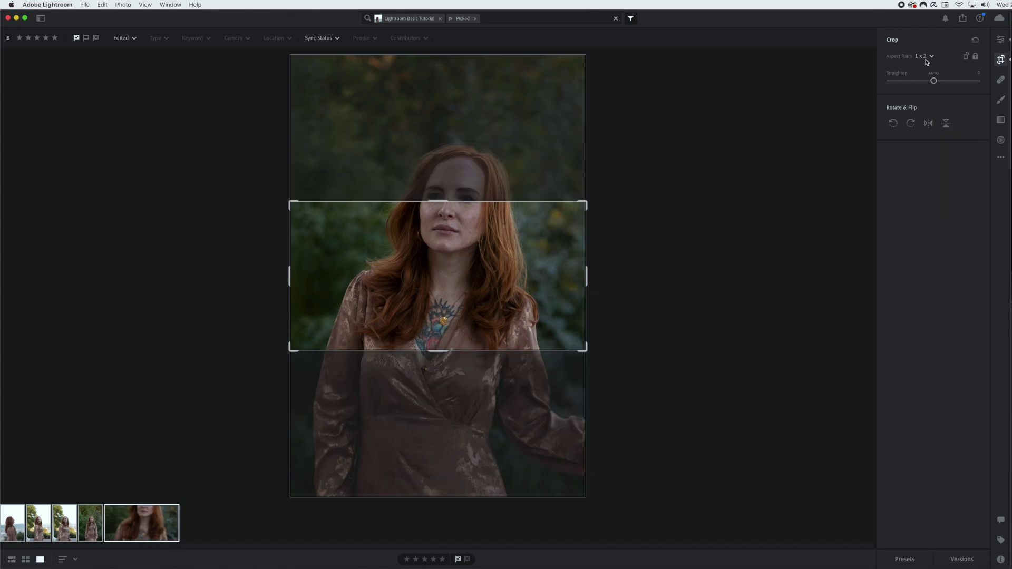
pyautogui.click(926, 57)
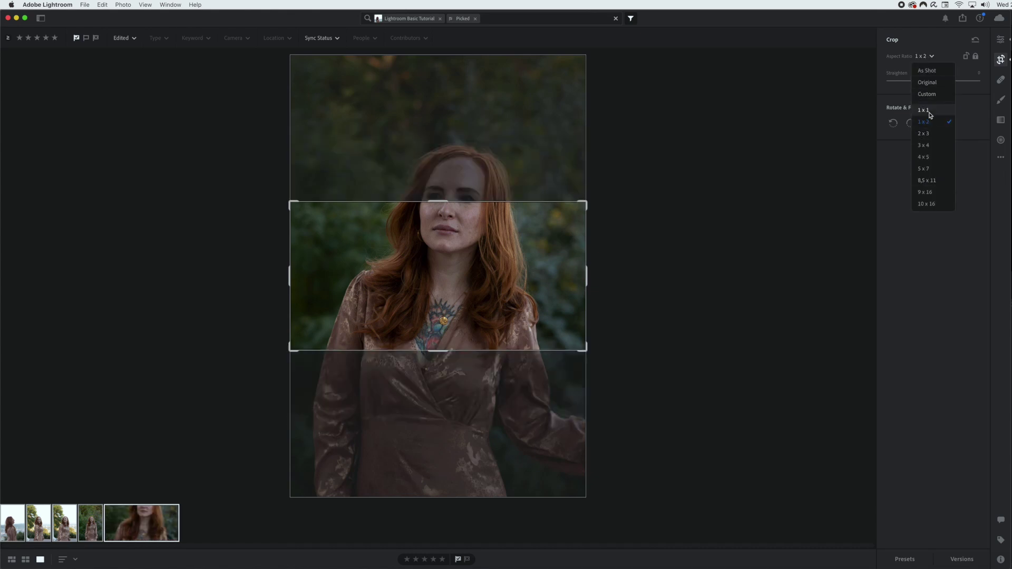
pyautogui.click(929, 111)
pyautogui.click(931, 57)
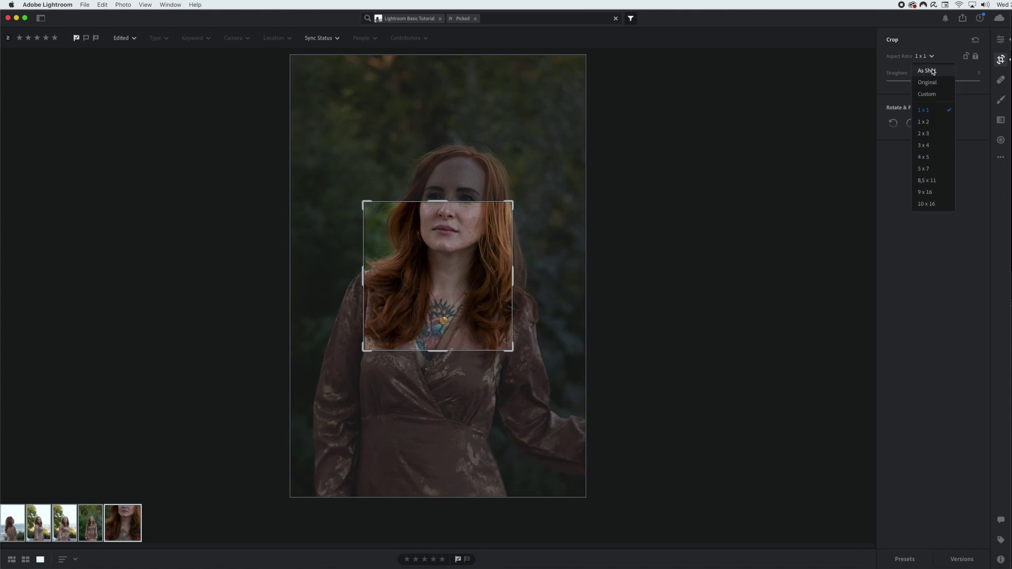
pyautogui.click(932, 71)
# - Resize the crop frame, test its landscape orientation, return it to portrait and enlarge it to cover nearly the whole photo
pyautogui.moveTo(585, 50); pyautogui.dragTo(595, 74)
pyautogui.moveTo(495, 190)
pyautogui.mouseDown()
pyautogui.moveTo(483, 187)
pyautogui.moveTo(503, 188)
pyautogui.mouseUp()
pyautogui.click(968, 57)
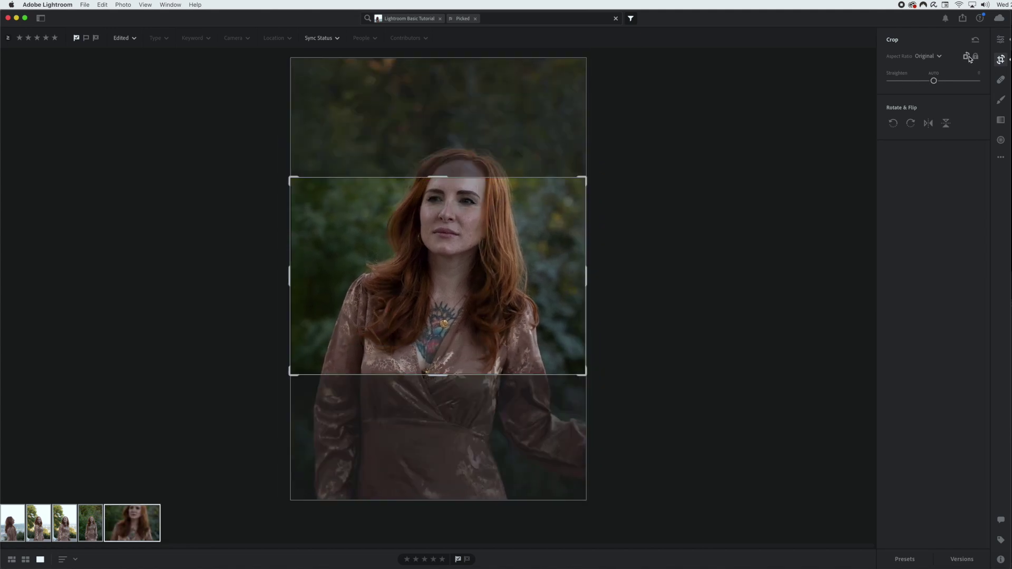
pyautogui.click(968, 57)
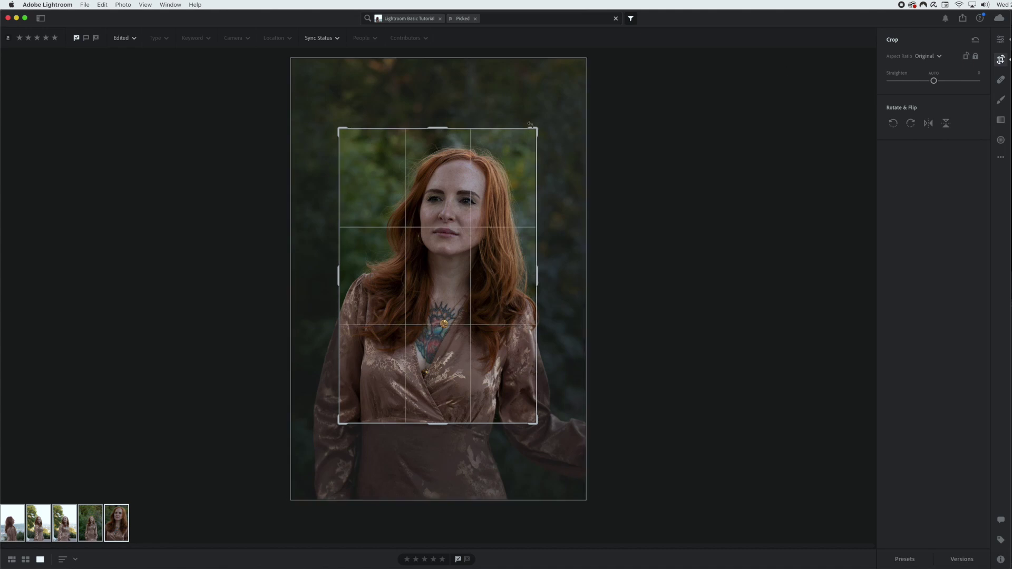
pyautogui.moveTo(536, 128); pyautogui.dragTo(565, 91)
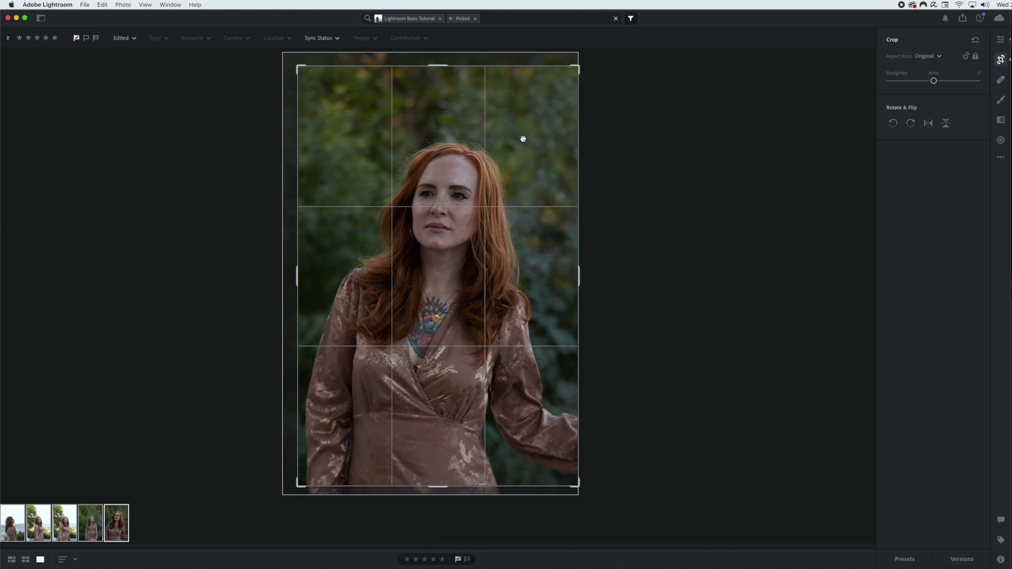
# - Tighten the crop around the woman, reposition the photo within the frame, and rotate it slightly counter-clockwise with Straighten
pyautogui.moveTo(297, 64); pyautogui.dragTo(301, 81)
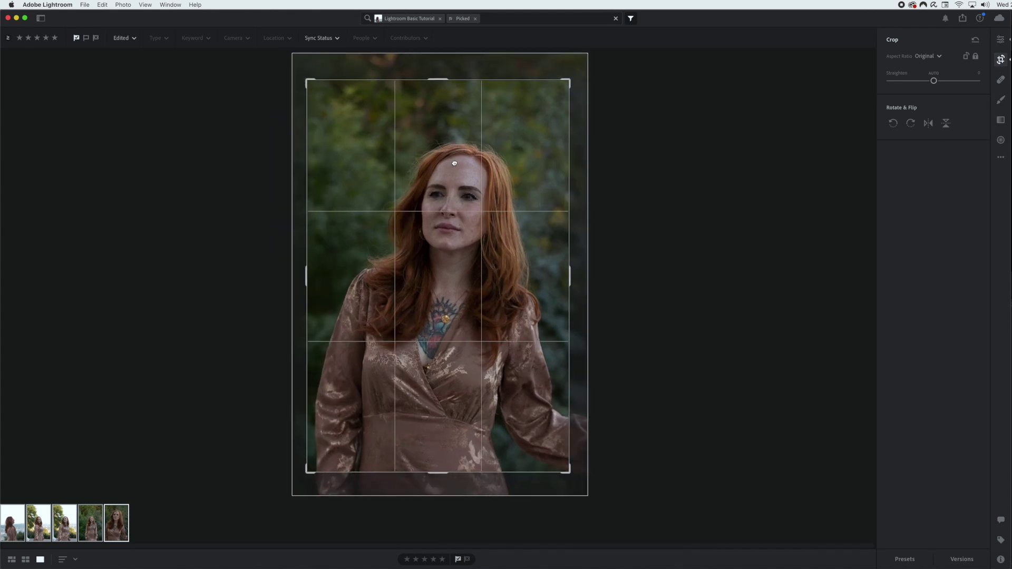
pyautogui.moveTo(442, 159); pyautogui.dragTo(447, 159)
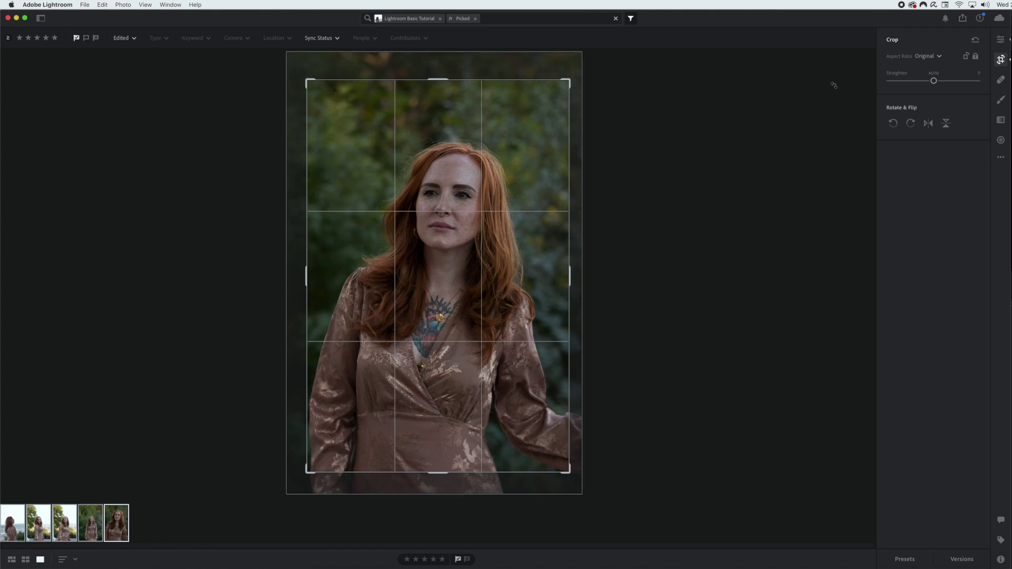
pyautogui.moveTo(934, 81); pyautogui.dragTo(932, 81)
pyautogui.moveTo(424, 266); pyautogui.dragTo(428, 267)
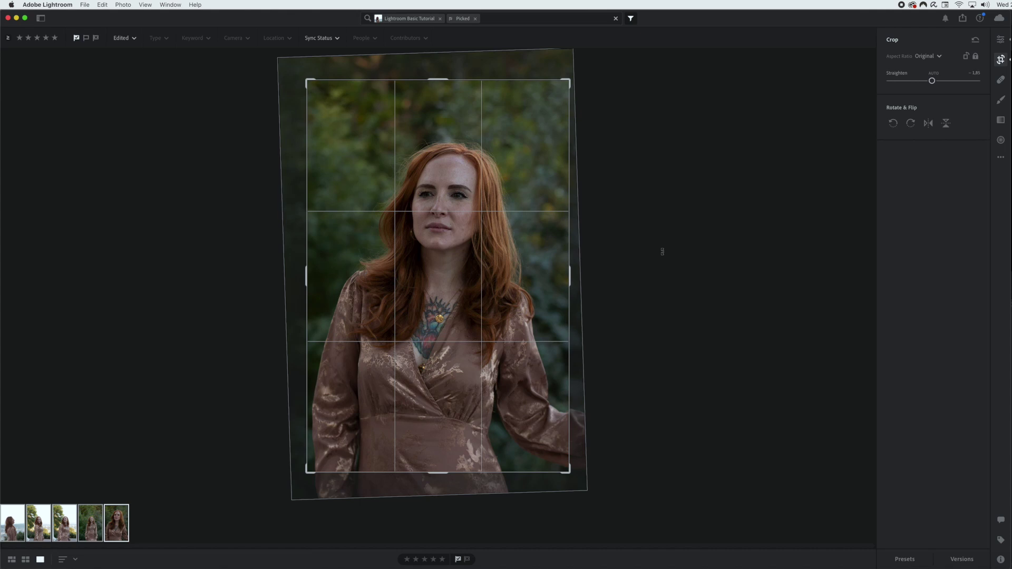
# - Heal the flyaway hairs beside her head with a size 3 Healing Brush, and move the sample source farther into the green background
pyautogui.press('e')
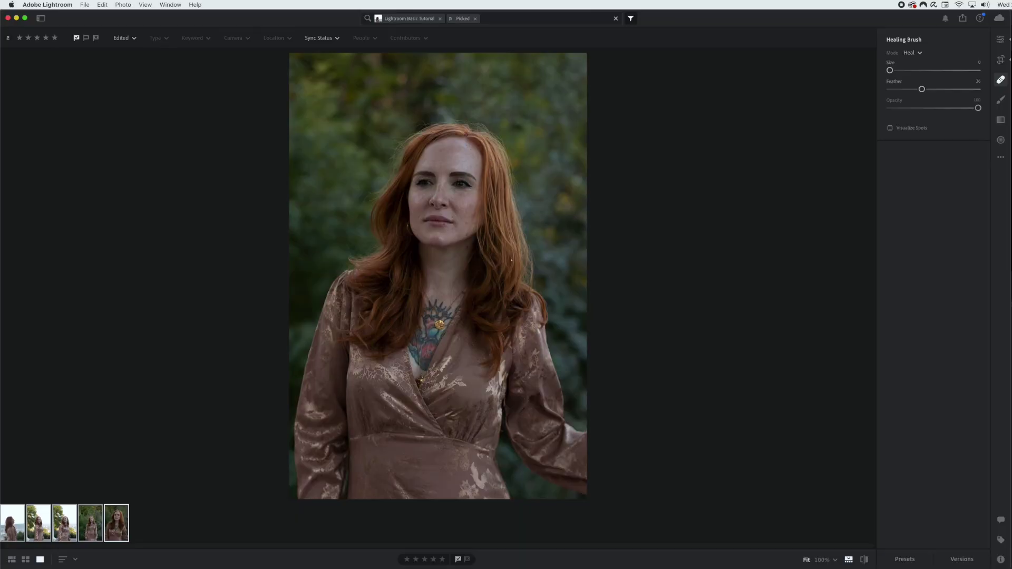
pyautogui.press('z')
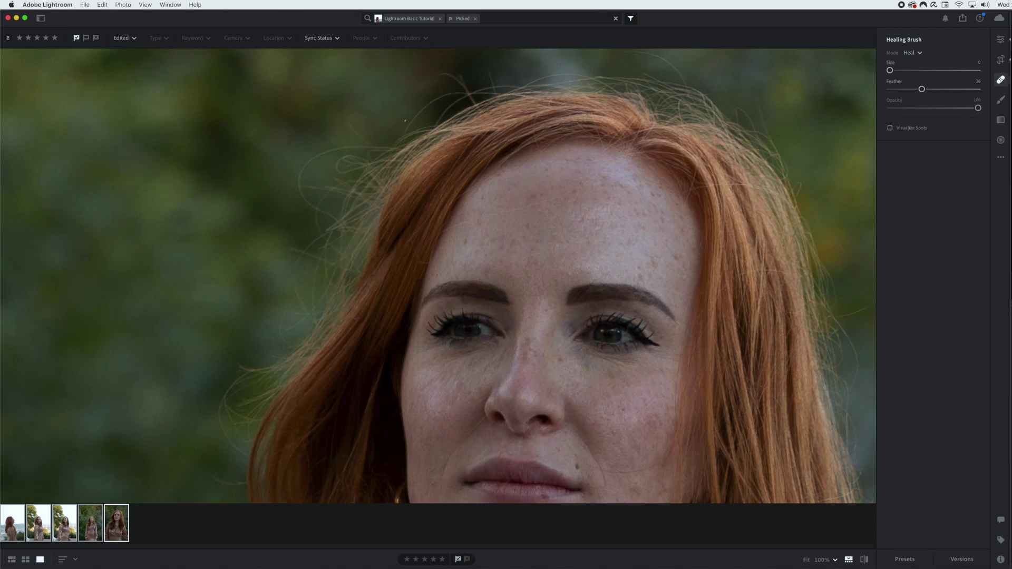
pyautogui.moveTo(889, 70); pyautogui.dragTo(892, 70)
pyautogui.moveTo(311, 209)
pyautogui.mouseDown()
pyautogui.moveTo(298, 178)
pyautogui.moveTo(341, 151)
pyautogui.moveTo(392, 141)
pyautogui.moveTo(429, 104)
pyautogui.moveTo(474, 83)
pyautogui.moveTo(443, 84)
pyautogui.mouseUp()
pyautogui.press('z')
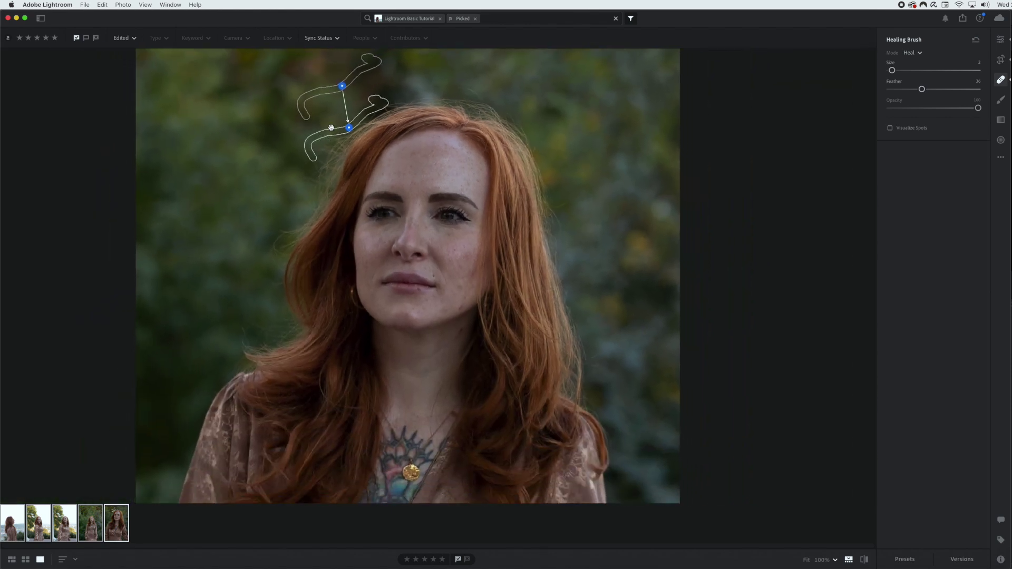
pyautogui.moveTo(342, 86)
pyautogui.mouseDown()
pyautogui.moveTo(295, 90)
pyautogui.moveTo(350, 95)
pyautogui.moveTo(222, 156)
pyautogui.moveTo(247, 170)
pyautogui.moveTo(258, 134)
pyautogui.moveTo(490, 61)
pyautogui.moveTo(578, 84)
pyautogui.moveTo(382, 59)
pyautogui.moveTo(232, 134)
pyautogui.mouseUp()
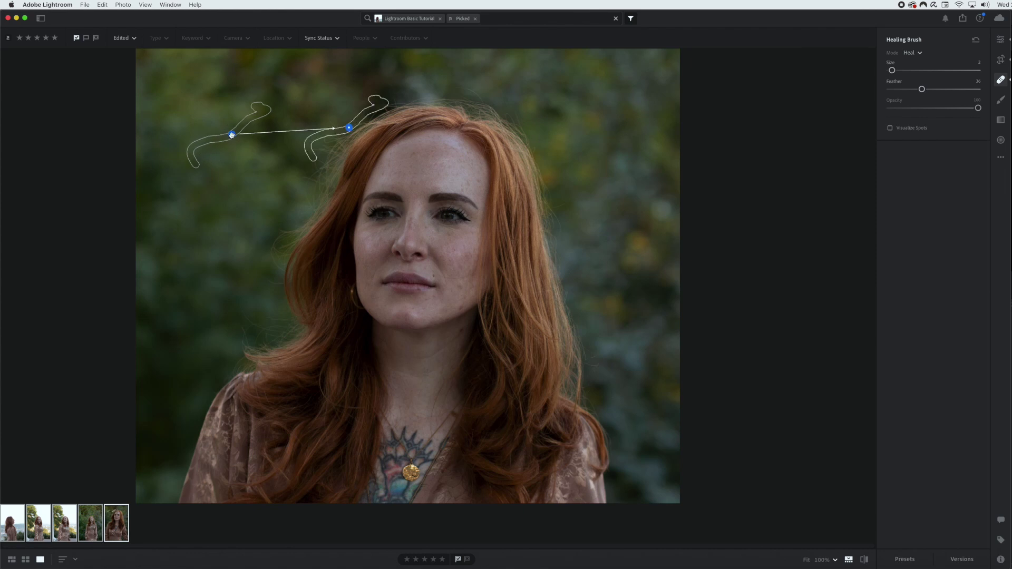
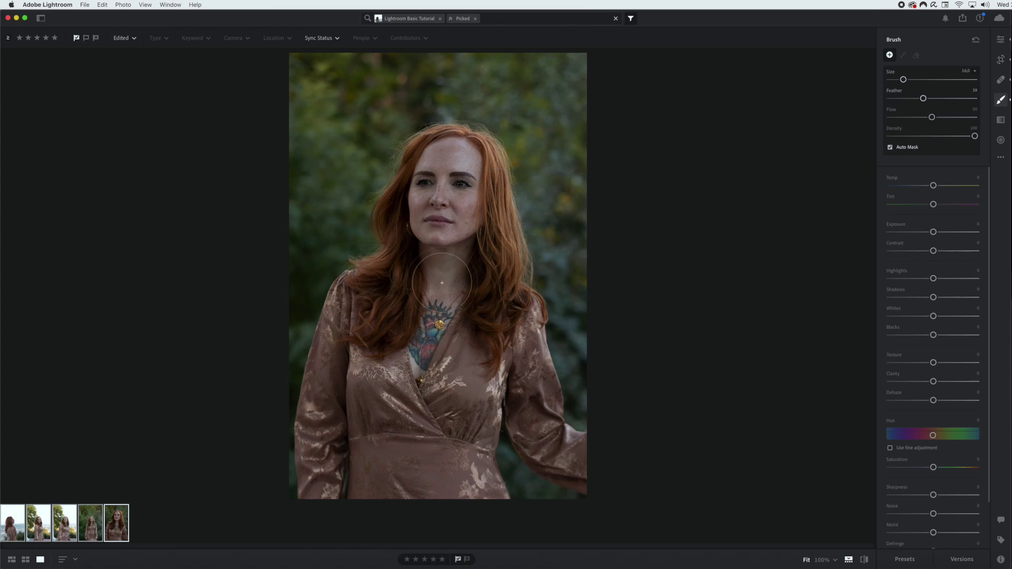
# - Add a brush adjustment on the hair beside her face with Exposure +0.08, Shadows about -10 and Blacks about -5
pyautogui.click(489, 231)
pyautogui.moveTo(489, 233)
pyautogui.moveTo(934, 234)
pyautogui.mouseDown()
pyautogui.moveTo(945, 252)
pyautogui.moveTo(935, 234)
pyautogui.mouseUp()
pyautogui.press('super+z')
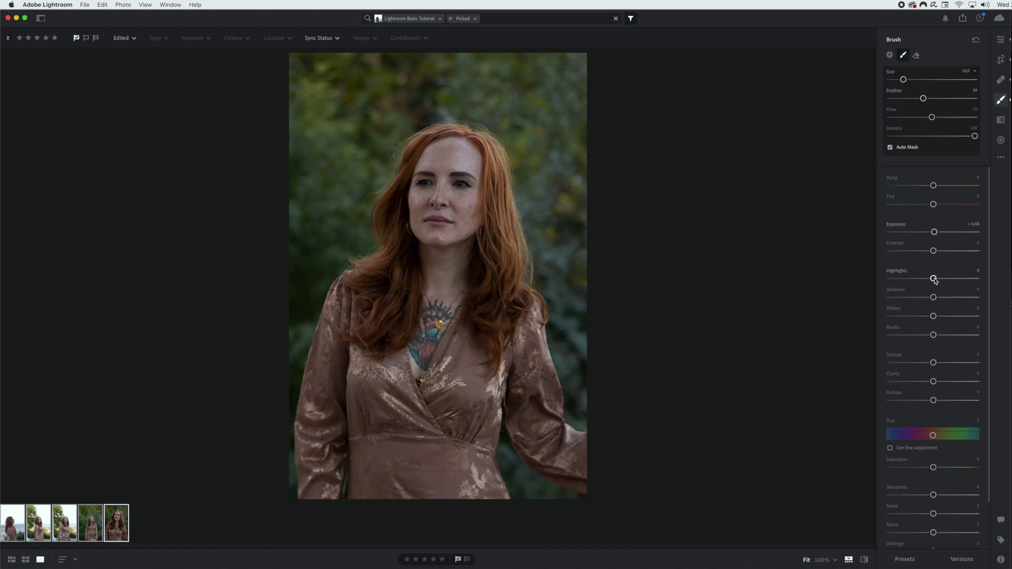
pyautogui.moveTo(934, 299); pyautogui.dragTo(929, 299)
pyautogui.moveTo(933, 337); pyautogui.dragTo(931, 337)
# - Copy the photo's edit settings without the Tools group, and paste them onto the neighbouring photo of the woman in front of the bushes
pyautogui.click(123, 5)
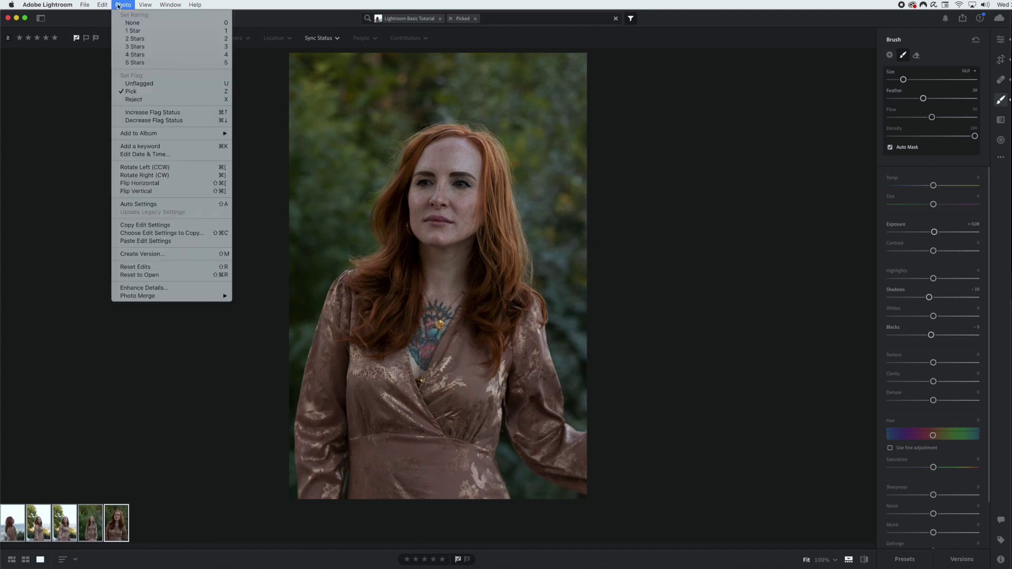
pyautogui.click(170, 235)
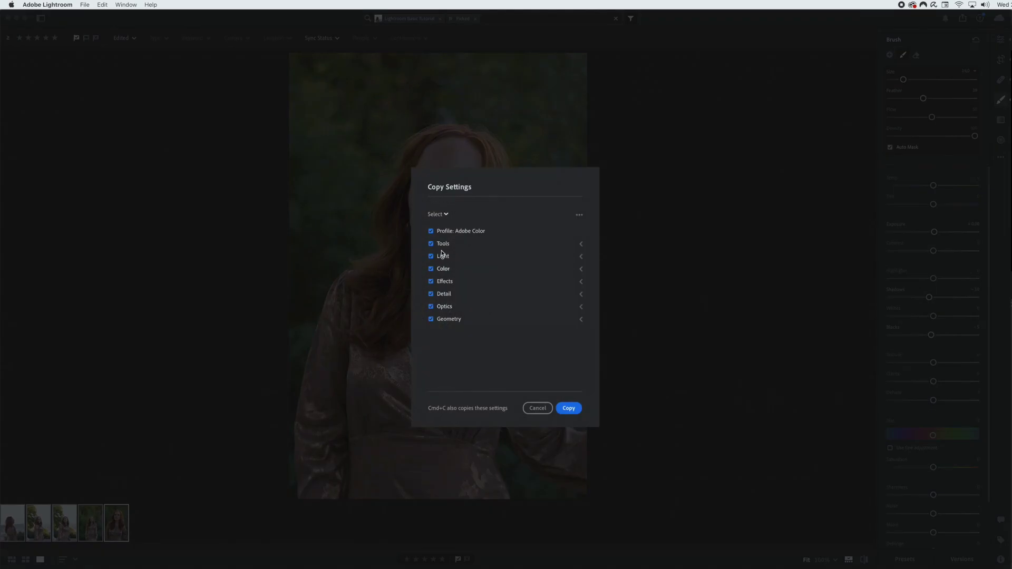
pyautogui.click(580, 244)
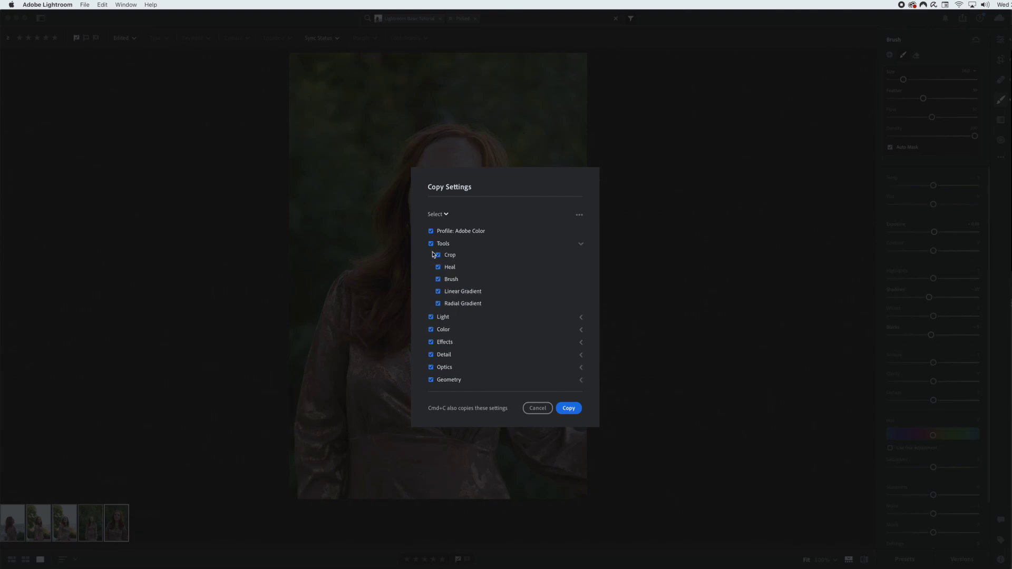
pyautogui.click(431, 244)
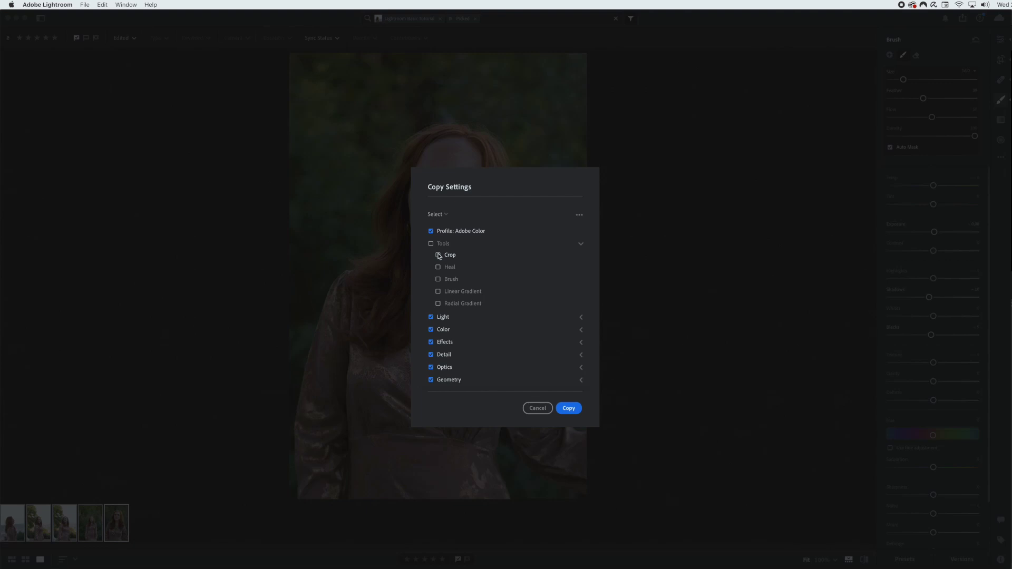
pyautogui.click(569, 409)
pyautogui.click(92, 532)
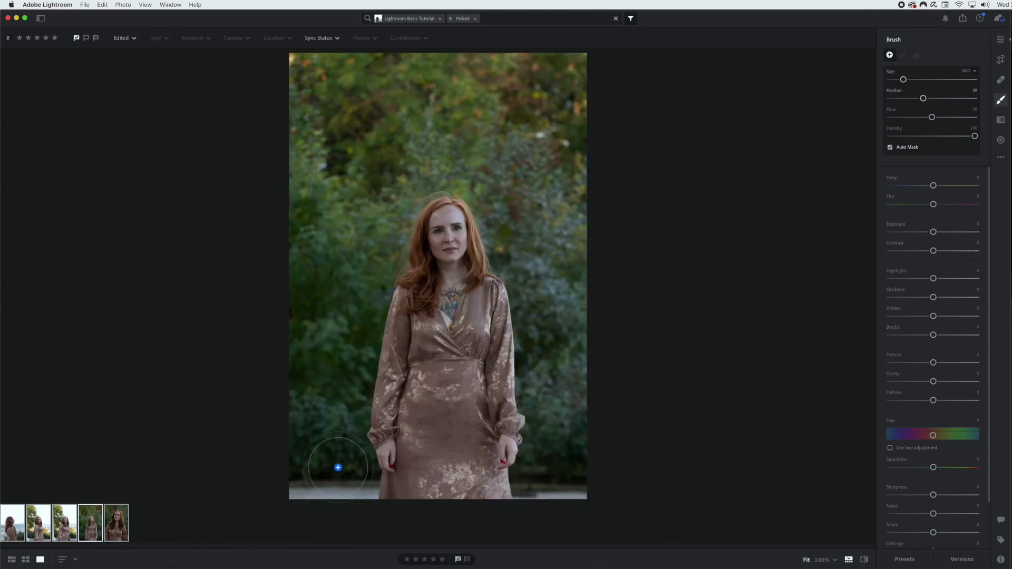
pyautogui.press('super+v')
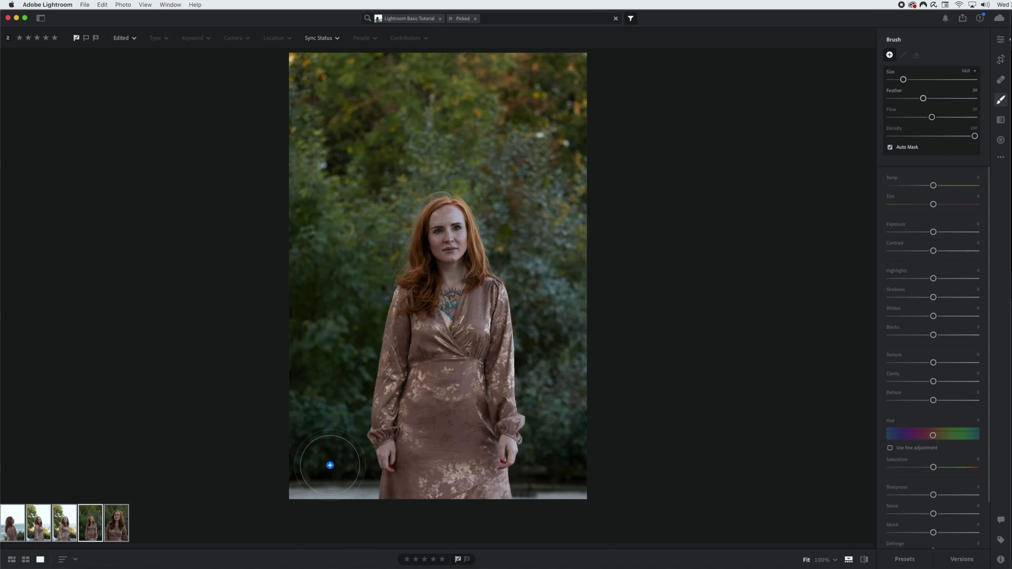
# - Select the two edited photos, open their export settings and check the quality options, keeping 100%
pyautogui.click(11, 526)
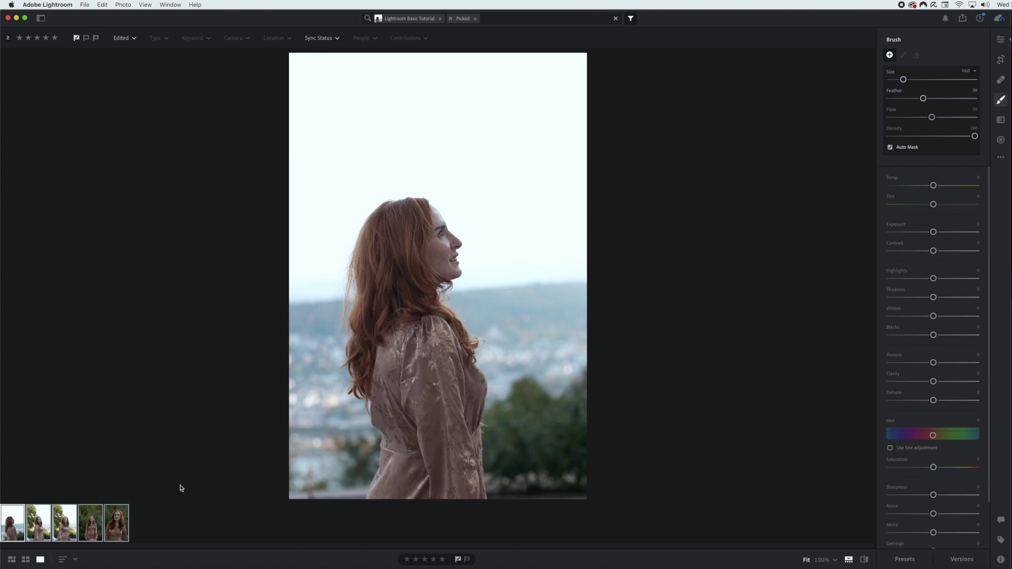
pyautogui.click(93, 524)
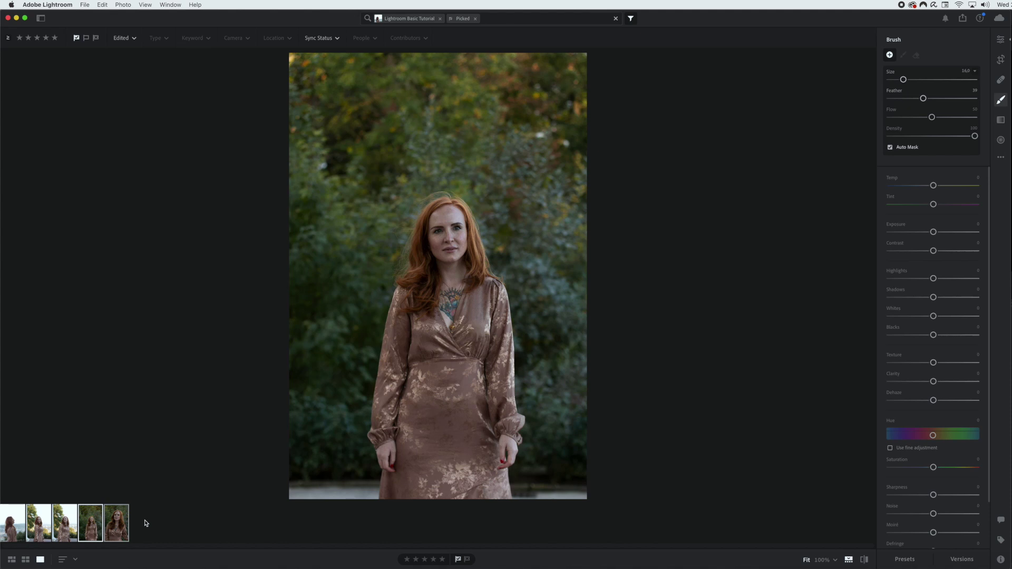
pyautogui.click(84, 6)
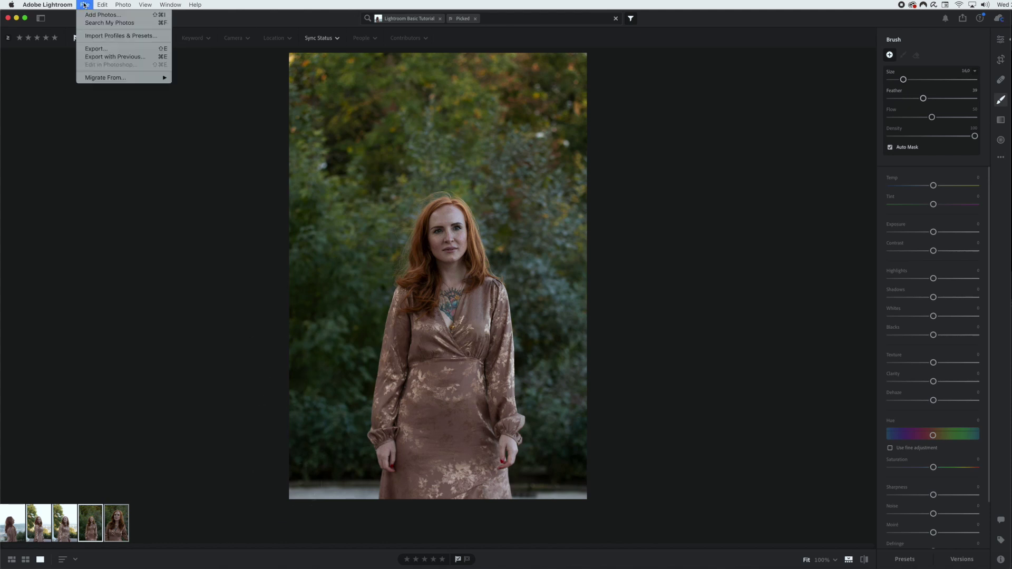
pyautogui.click(89, 53)
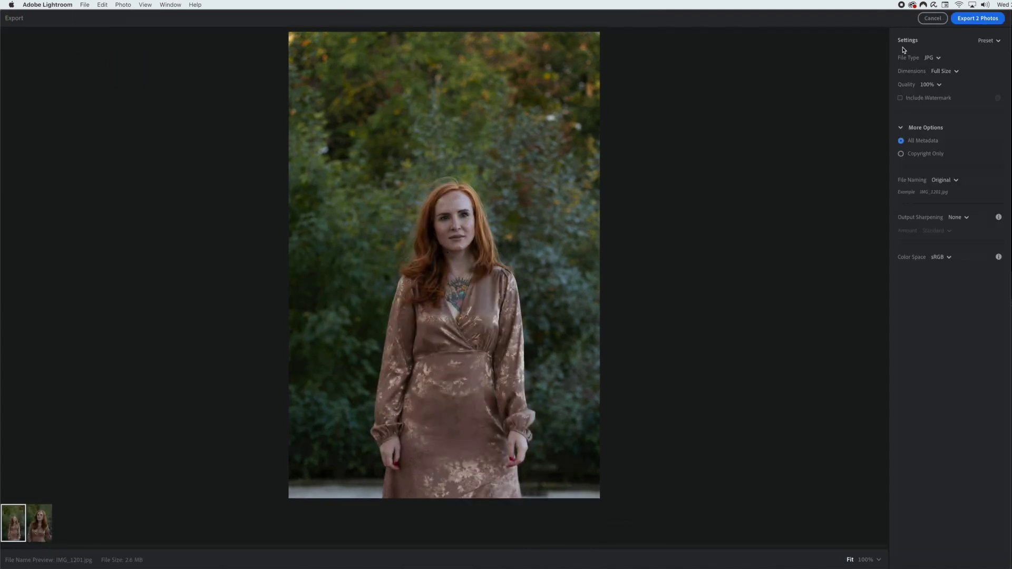
pyautogui.click(939, 86)
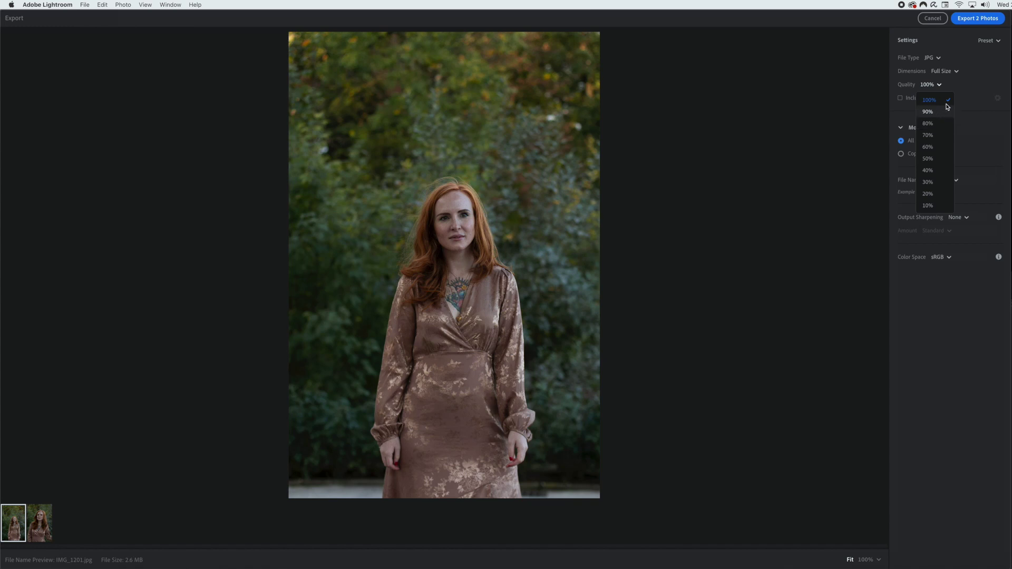
pyautogui.click(955, 88)
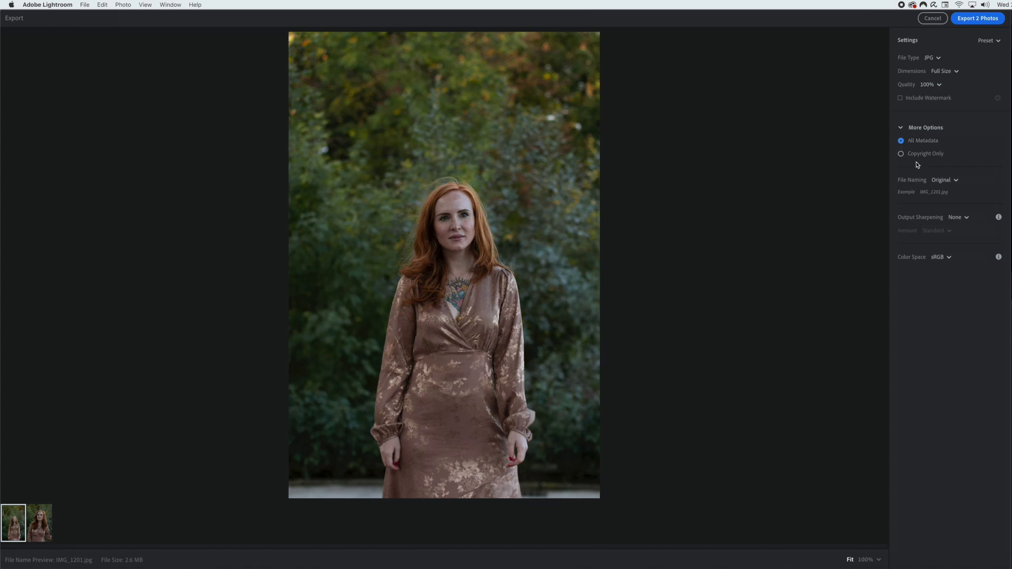
# - Try the custom export file name "gold dress" and restore the Original file naming
pyautogui.click(947, 184)
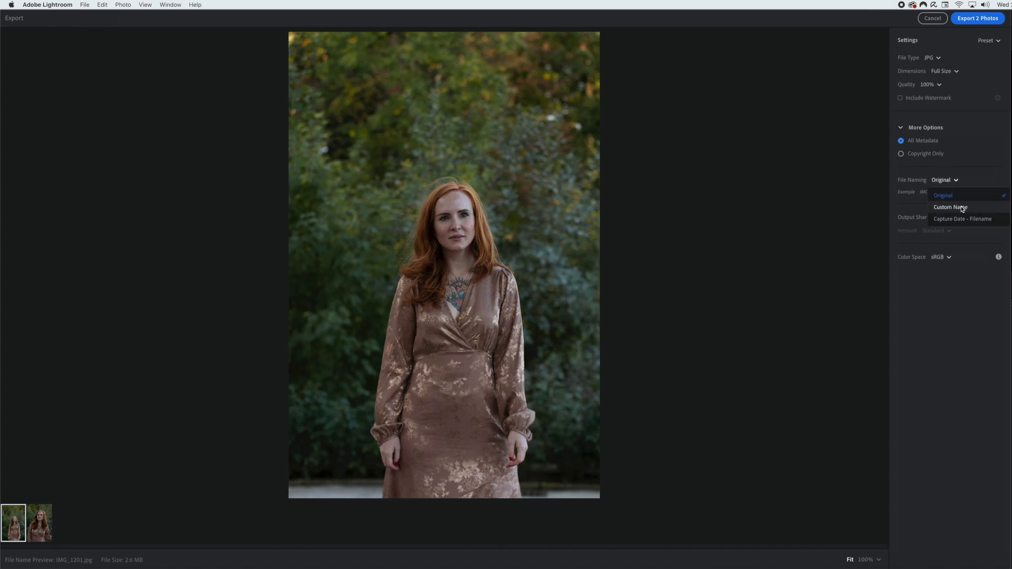
pyautogui.click(960, 209)
pyautogui.click(957, 193)
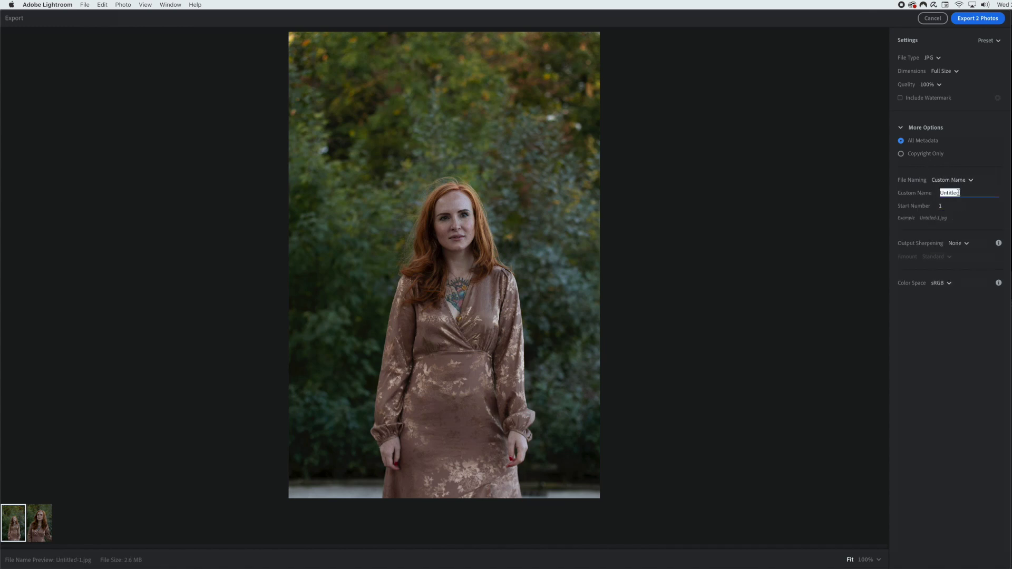
pyautogui.write('gold dress')
pyautogui.click(964, 179)
pyautogui.click(948, 194)
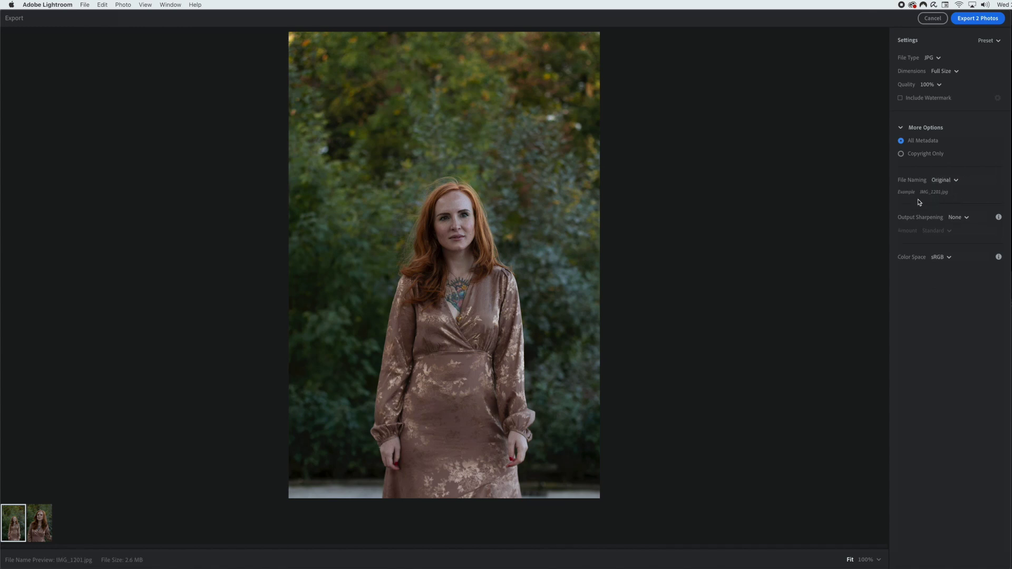